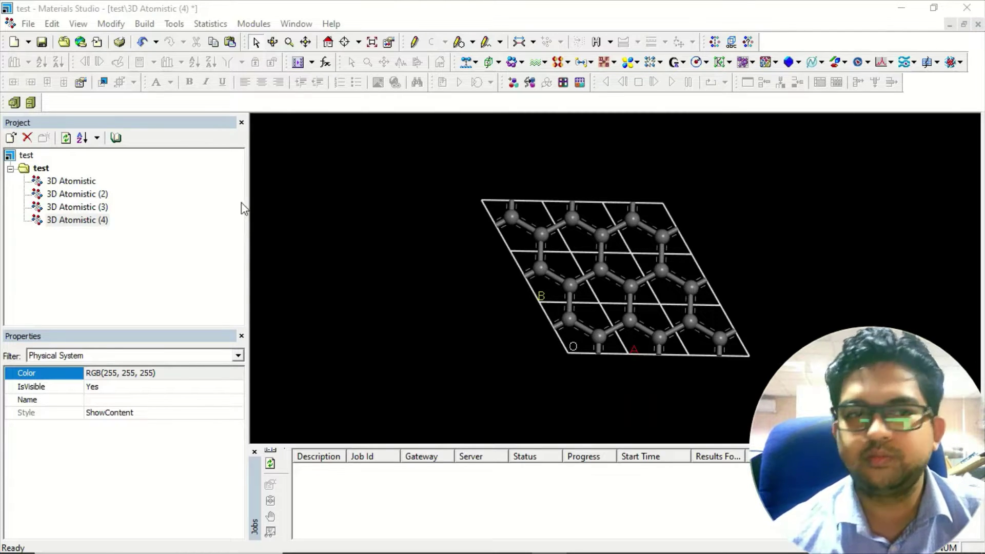
Open the 3D Atomistic (2) structure, then the 3D Atomistic structure from the test folder.
{"action": "double_click", "coordinate": [72, 194]}
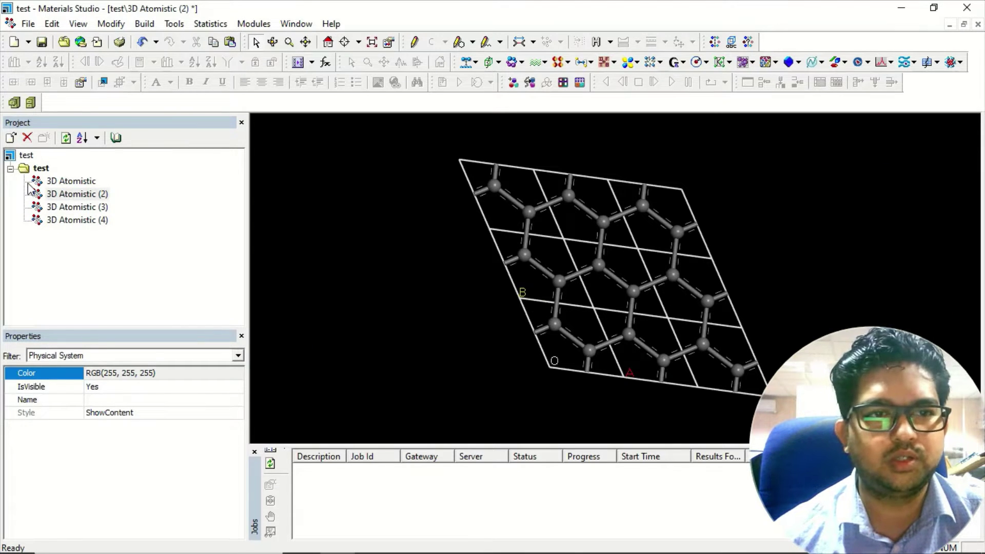
{"action": "left_click", "coordinate": [61, 182]}
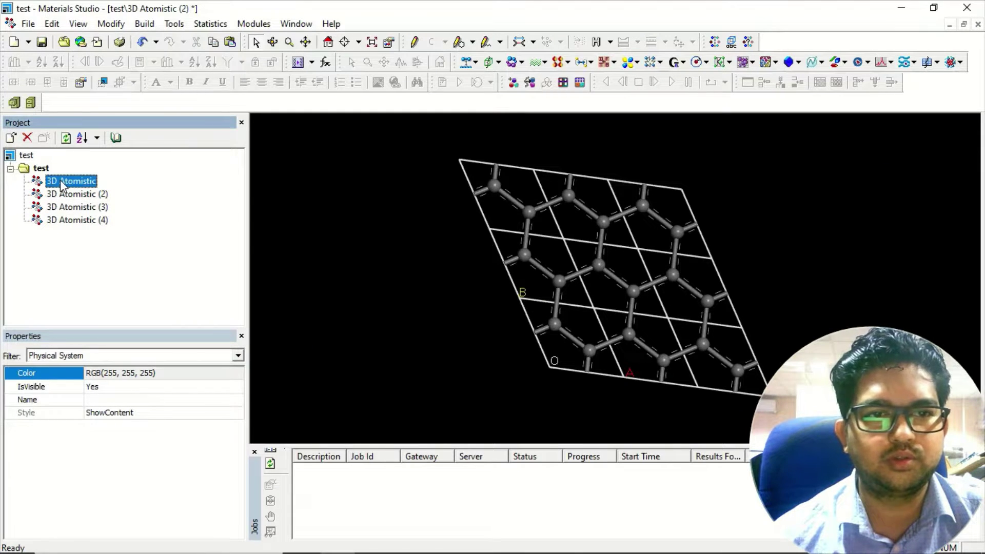
{"action": "double_click", "coordinate": [88, 184]}
{"action": "right_click_drag", "start_coordinate": [639, 352], "coordinate": [638, 312]}
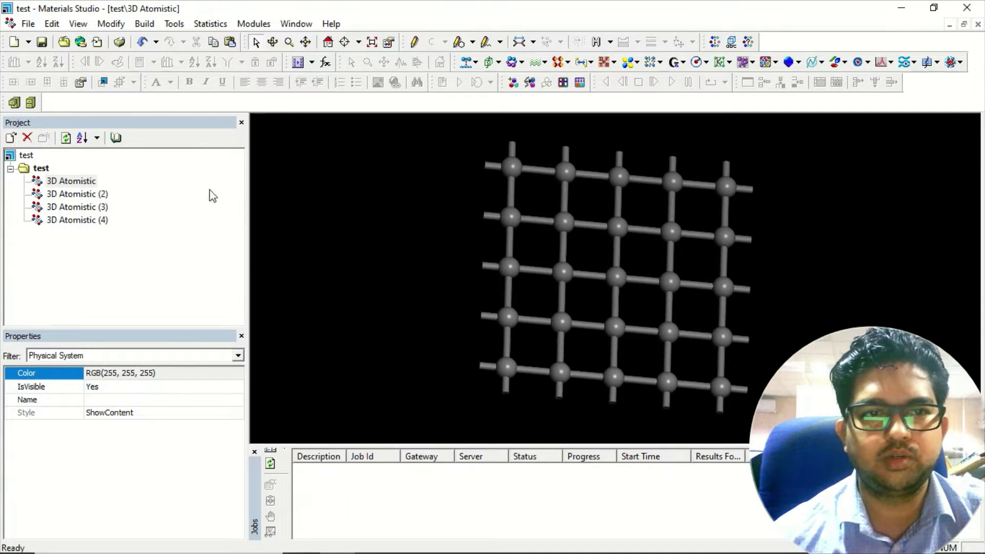
Create a new folder named Sq directly under the project root.
{"action": "right_click", "coordinate": [26, 156]}
{"action": "mouse_move", "coordinate": [85, 159]}
{"action": "left_click", "coordinate": [141, 162]}
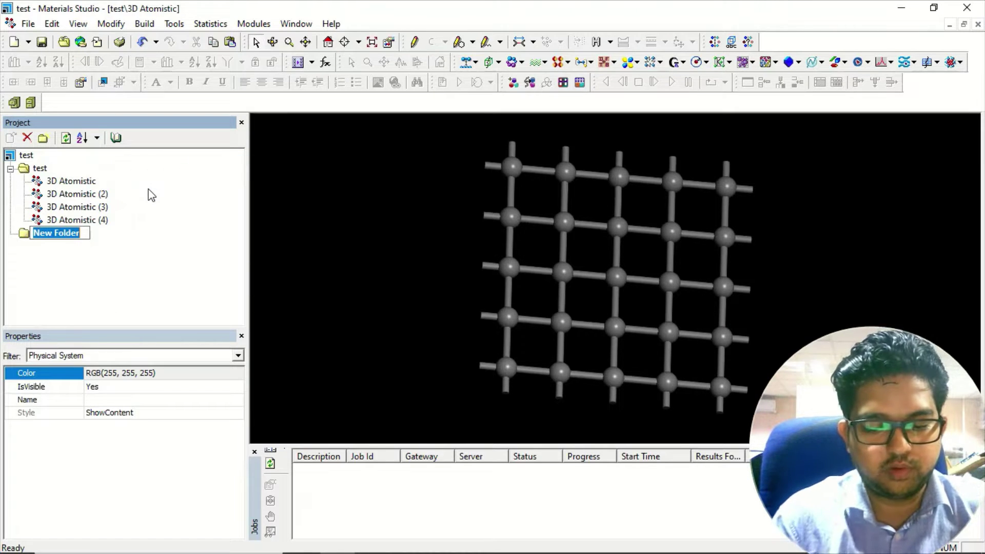
{"action": "type", "text": "S"}
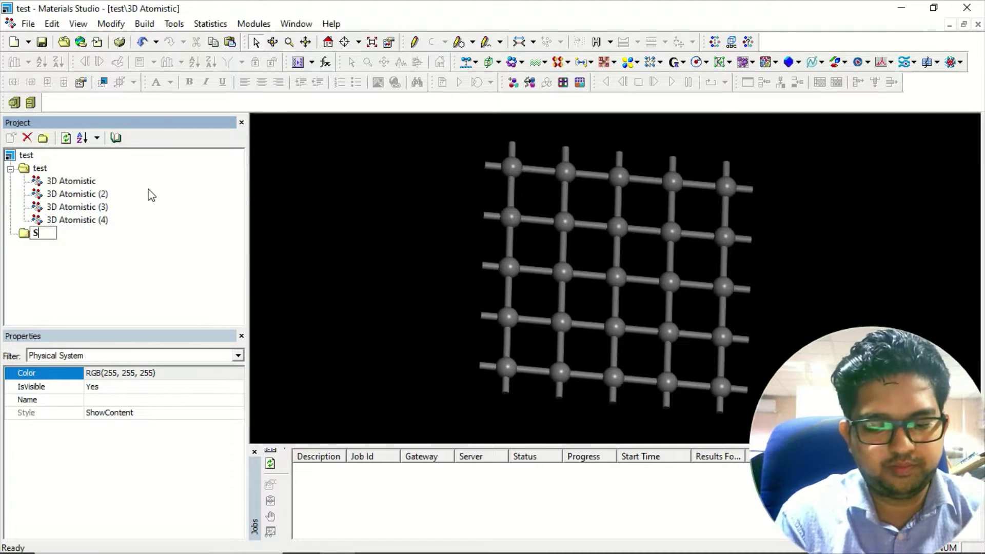
{"action": "type", "text": "q"}
{"action": "key", "text": "Return"}
{"action": "left_click", "coordinate": [145, 279]}
Move the 3D Atomistic document from the test folder into the Sq folder and collapse the test folder.
{"action": "left_click", "coordinate": [87, 182]}
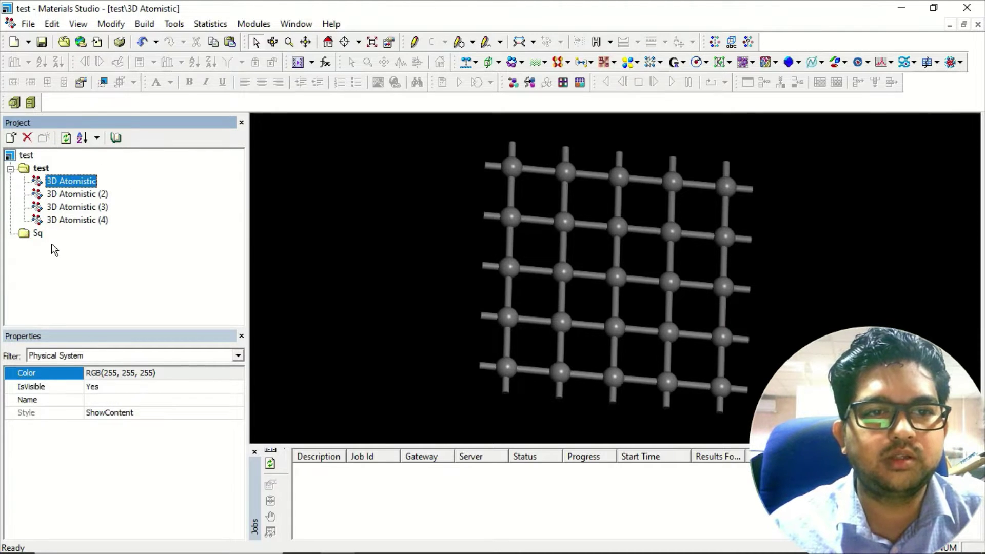
{"action": "left_click_drag", "start_coordinate": [38, 235], "coordinate": [39, 235]}
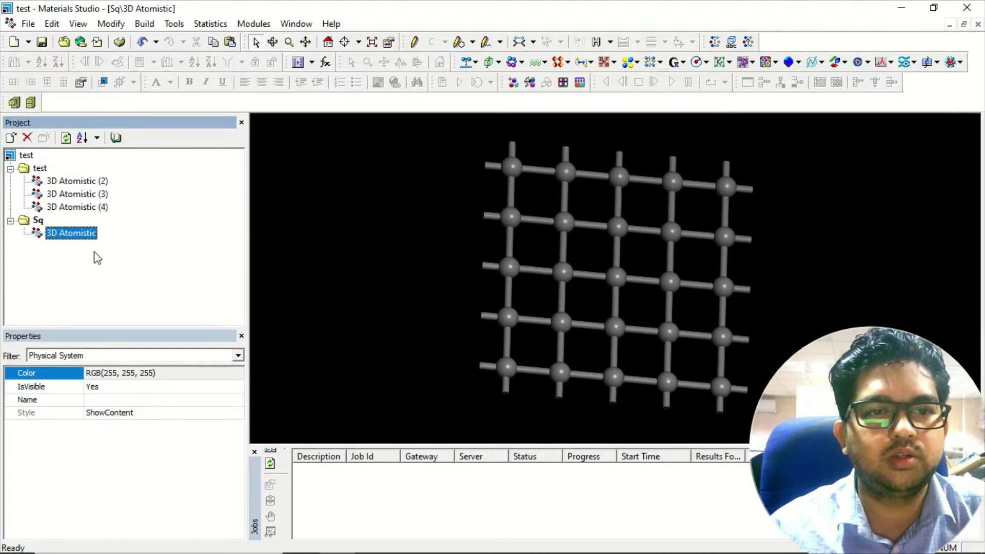
{"action": "left_click", "coordinate": [11, 169]}
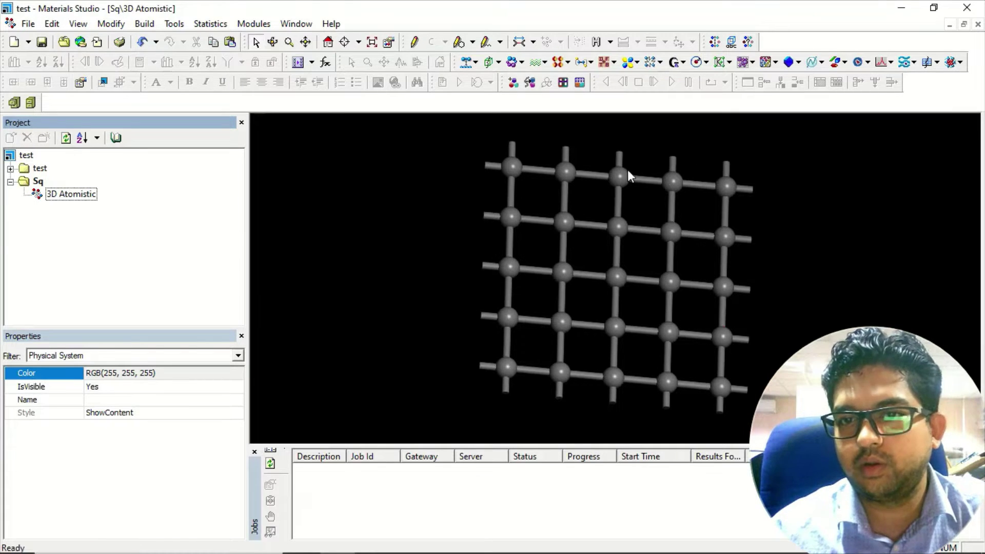
Find the symmetry of the square lattice structure with a tolerance of 0.5 Å, then close the symmetry results.
{"action": "right_click_drag", "start_coordinate": [500, 252], "coordinate": [467, 266]}
{"action": "left_click", "coordinate": [536, 225]}
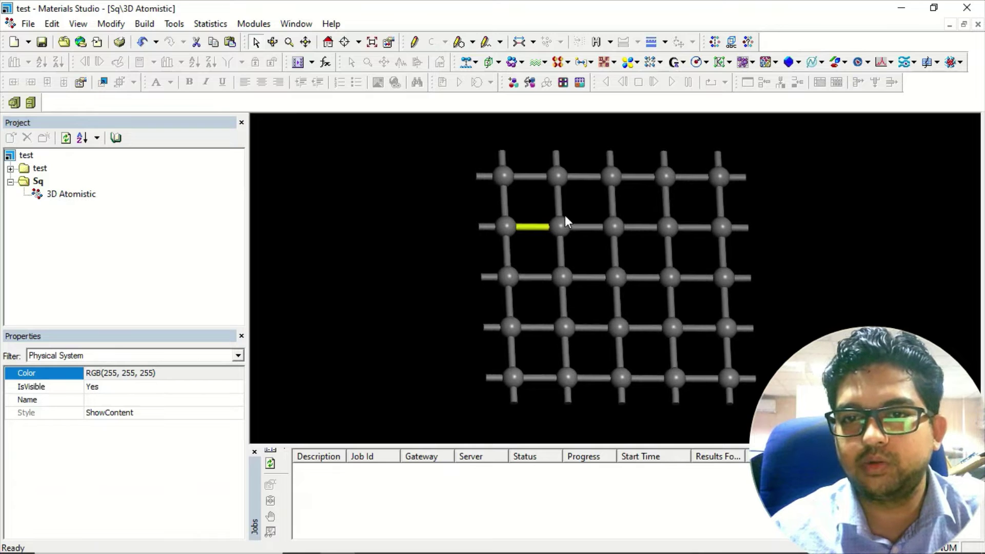
{"action": "left_click", "coordinate": [391, 204]}
{"action": "right_click_drag", "start_coordinate": [645, 250], "coordinate": [644, 254]}
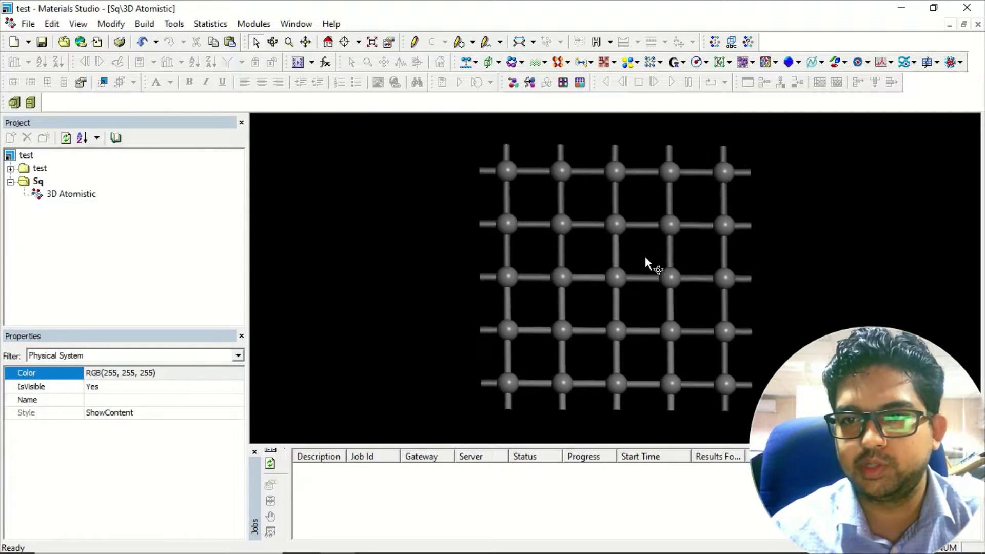
{"action": "left_click", "coordinate": [749, 41]}
{"action": "left_click", "coordinate": [32, 91]}
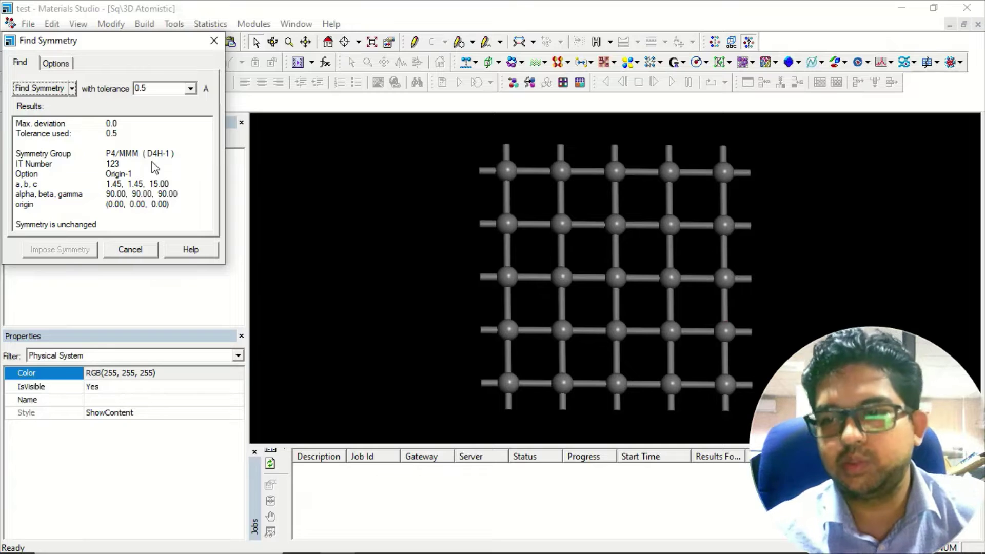
{"action": "left_click", "coordinate": [212, 42]}
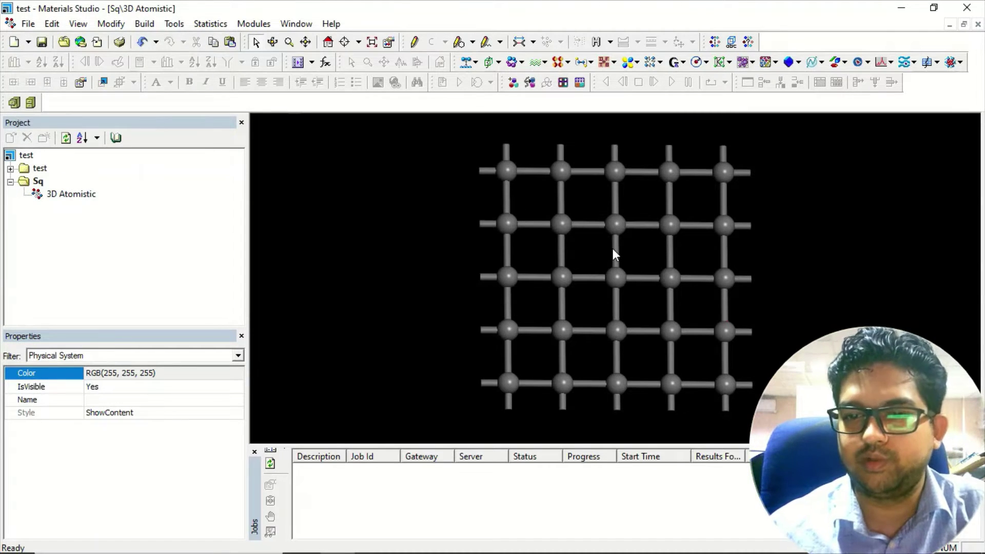
Open a CASTEP calculation for the square lattice and set its task to Geometry Optimization.
{"action": "left_click", "coordinate": [544, 67]}
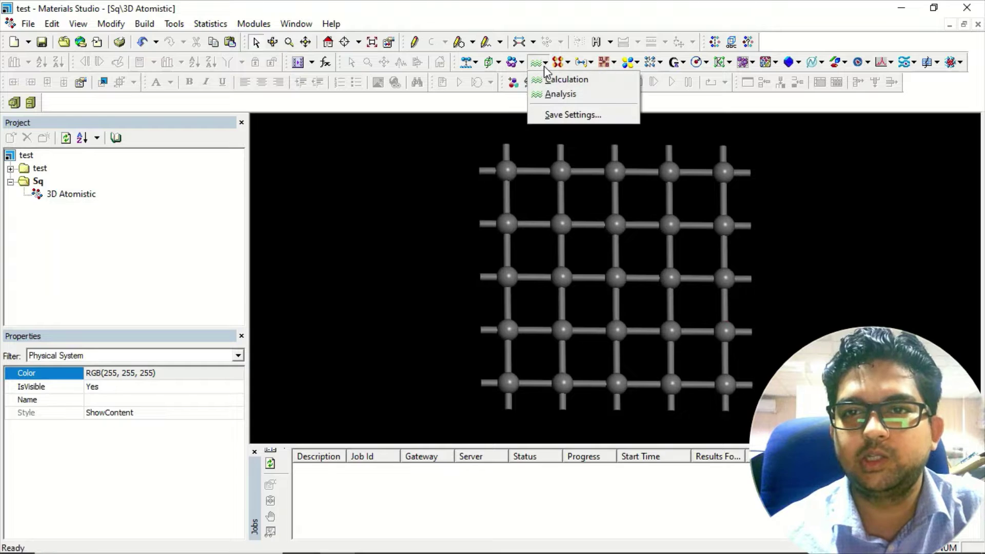
{"action": "left_click", "coordinate": [594, 86]}
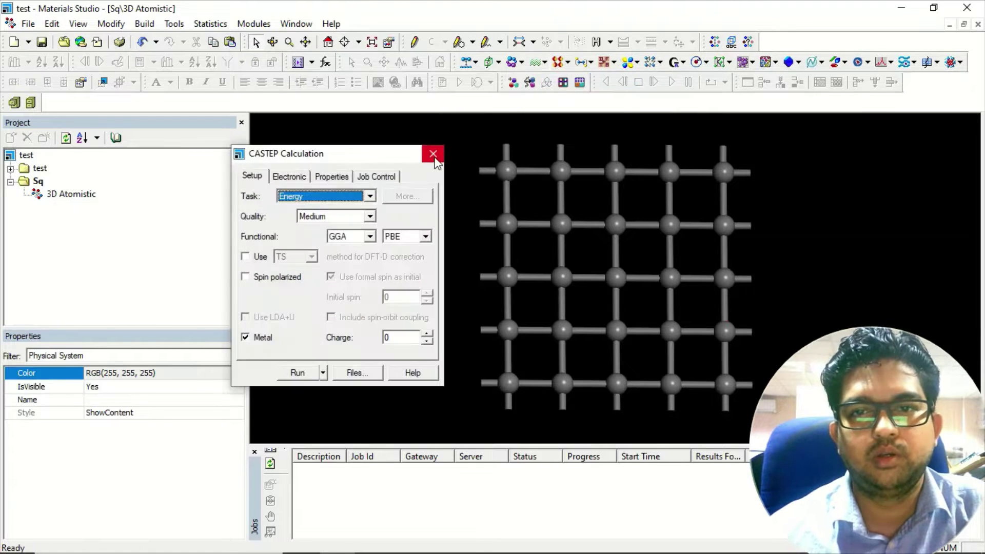
{"action": "left_click_drag", "start_coordinate": [322, 157], "coordinate": [312, 136]}
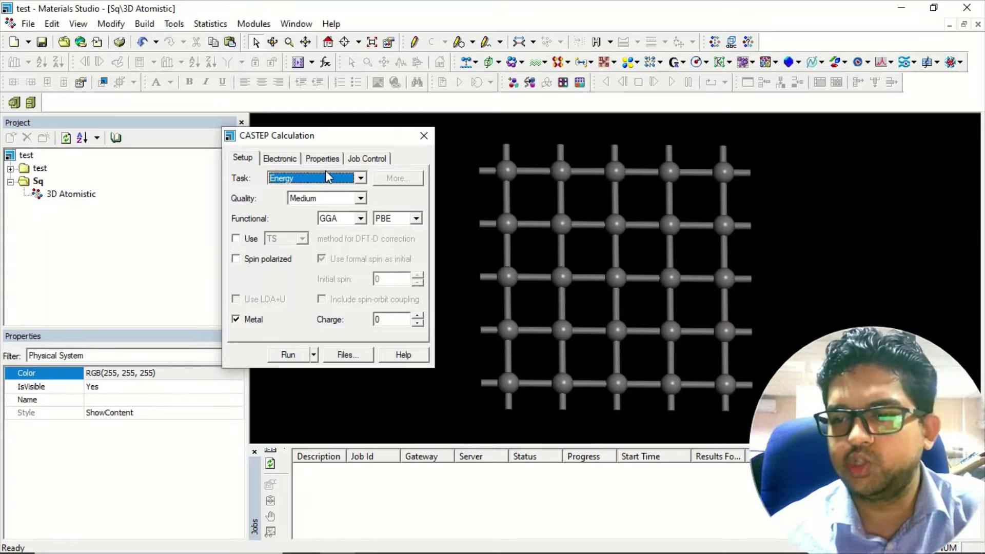
{"action": "left_click", "coordinate": [325, 175]}
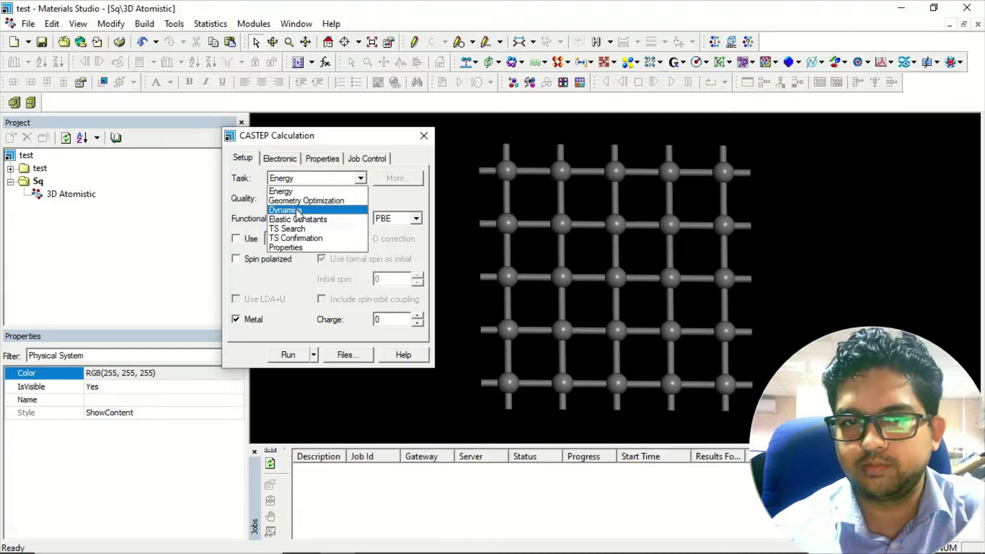
{"action": "left_click", "coordinate": [321, 201]}
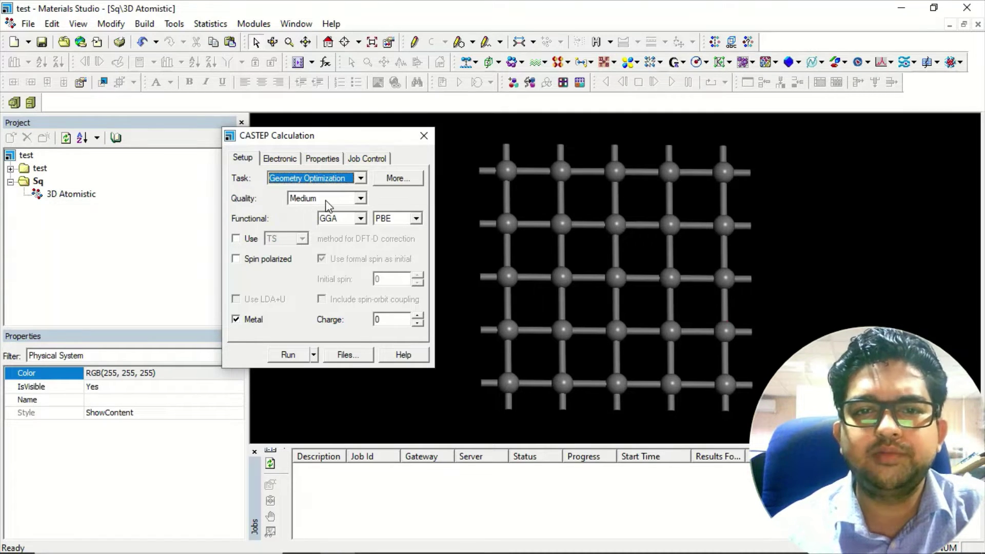
Review the available quality levels and read their guidance in the help for the CASTEP calculation setup.
{"action": "left_click", "coordinate": [328, 200]}
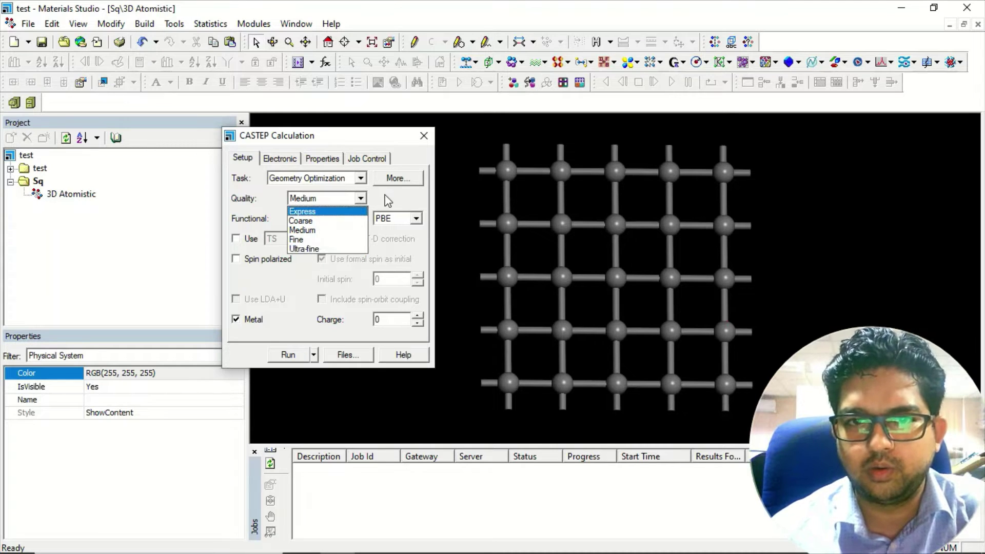
{"action": "left_click", "coordinate": [359, 199]}
{"action": "left_click", "coordinate": [315, 200]}
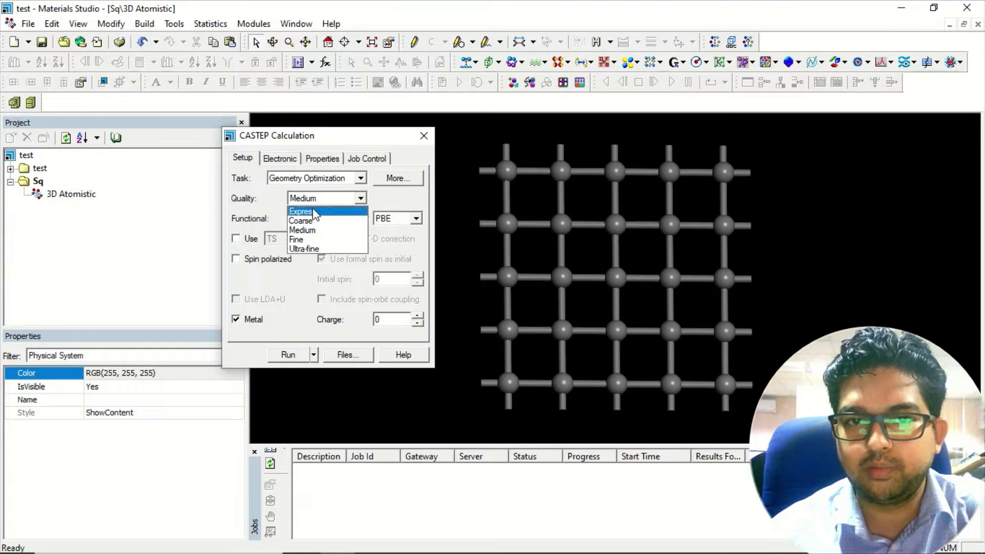
{"action": "left_click", "coordinate": [388, 214]}
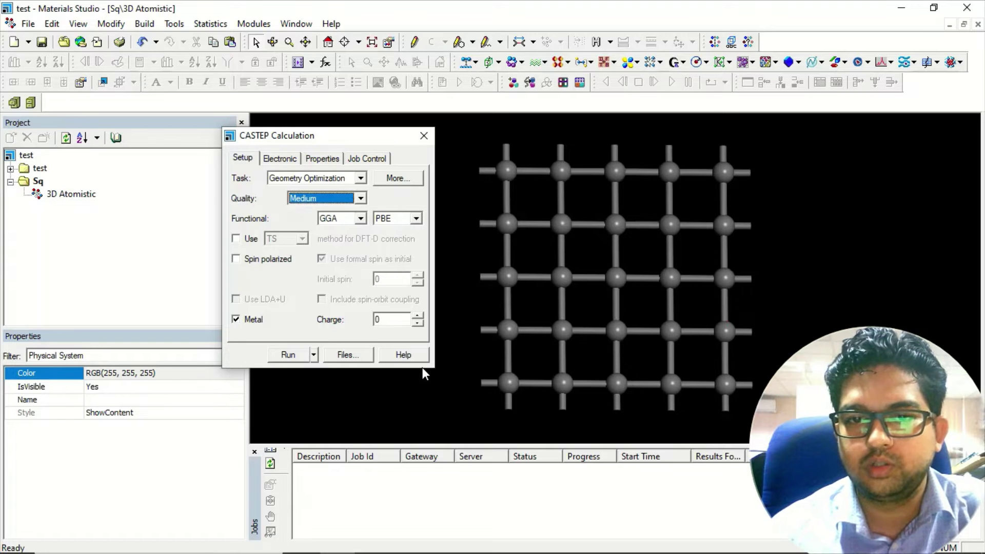
{"action": "left_click", "coordinate": [403, 355]}
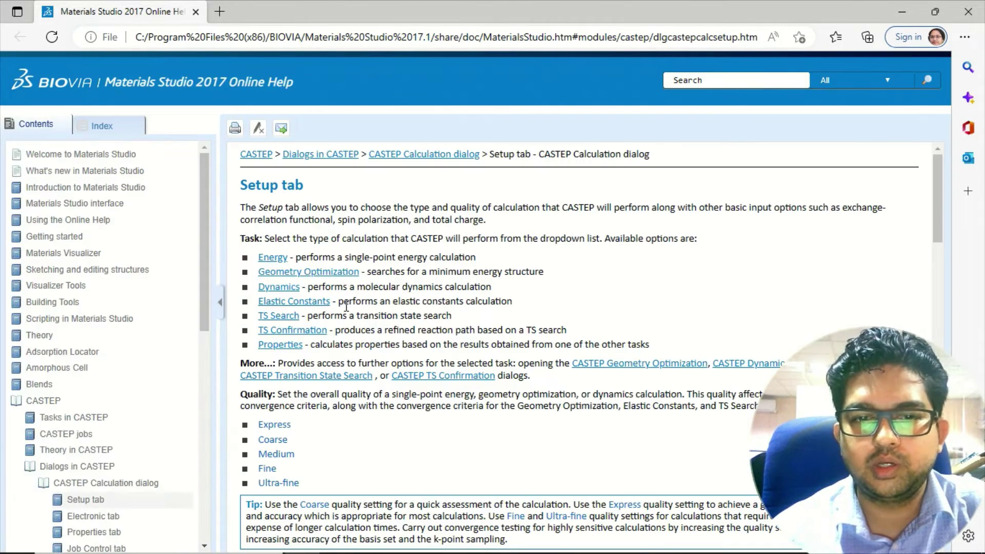
{"action": "scroll", "coordinate": [329, 362], "scroll_direction": "down", "scroll_amount": 1}
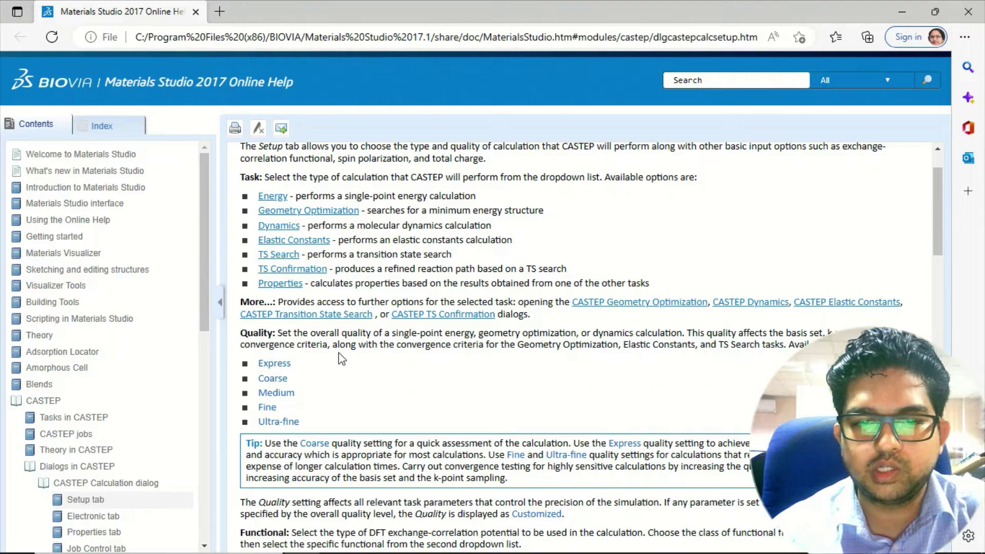
{"action": "scroll", "coordinate": [272, 362], "scroll_direction": "down", "scroll_amount": 2}
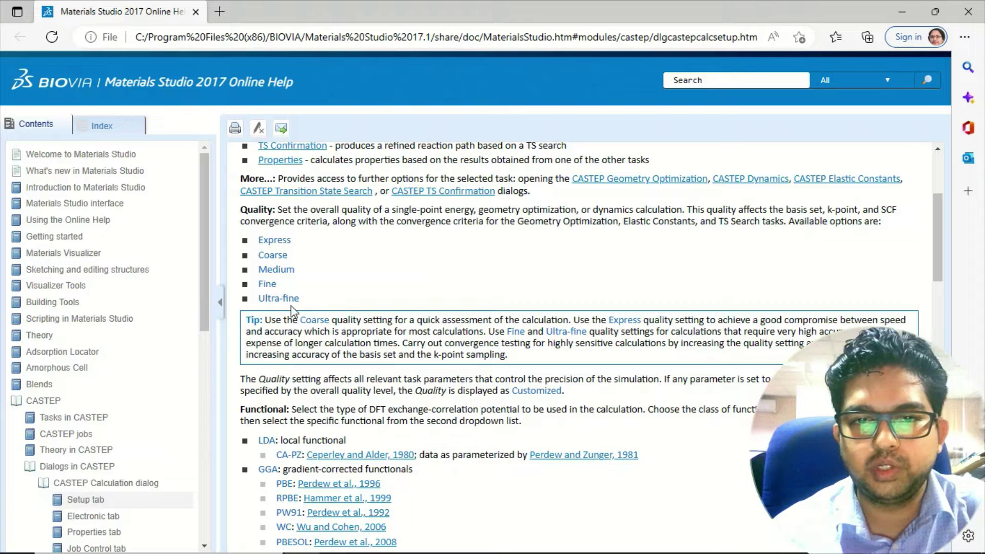
{"action": "left_click_drag", "start_coordinate": [265, 320], "coordinate": [516, 361]}
{"action": "scroll", "coordinate": [574, 366], "scroll_direction": "down", "scroll_amount": 2}
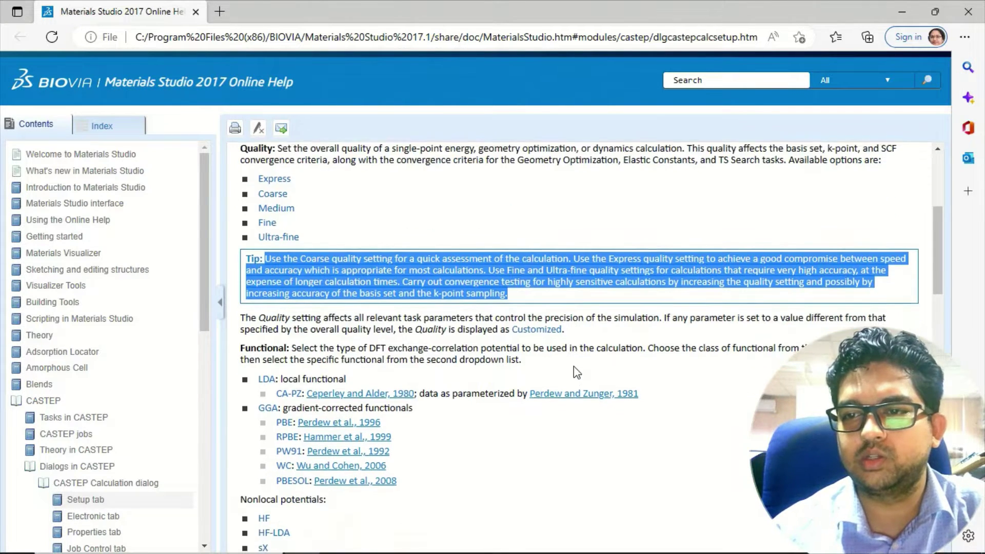
{"action": "left_click", "coordinate": [533, 231]}
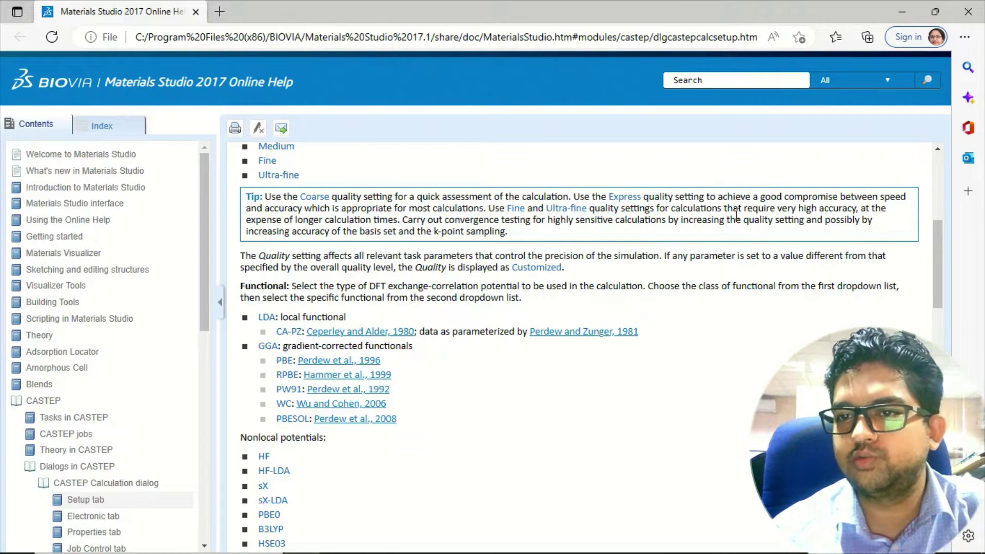
{"action": "left_click_drag", "start_coordinate": [777, 208], "coordinate": [854, 208]}
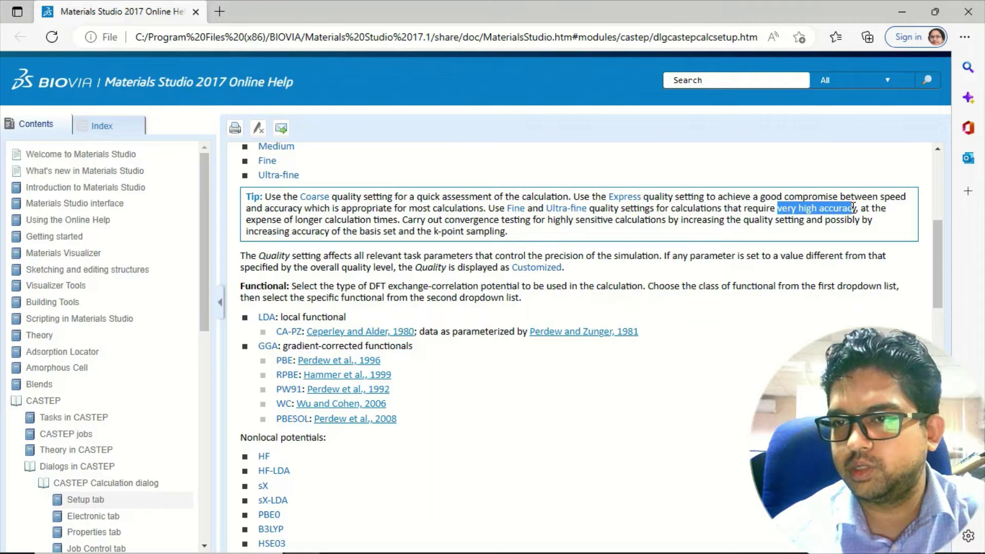
{"action": "left_click", "coordinate": [622, 234]}
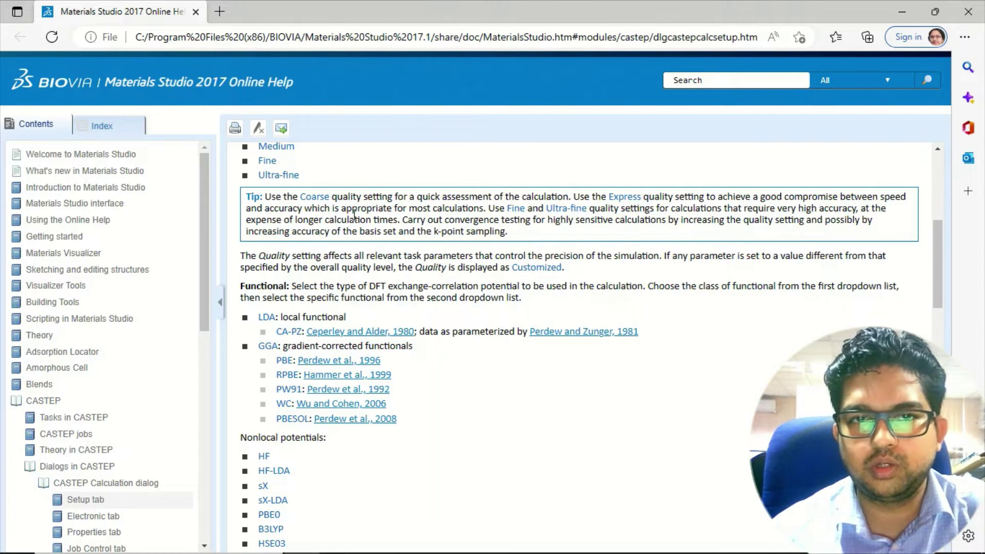
{"action": "scroll", "coordinate": [314, 216], "scroll_direction": "up", "scroll_amount": 2}
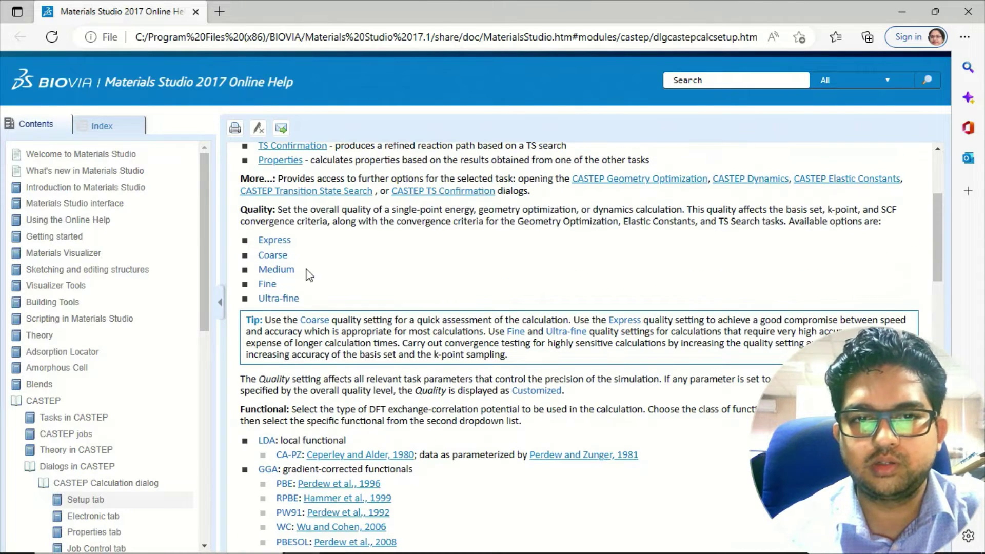
Return to Materials Studio and set the CASTEP calculation quality to Ultra-fine.
{"action": "left_click", "coordinate": [901, 13]}
{"action": "left_click", "coordinate": [361, 198]}
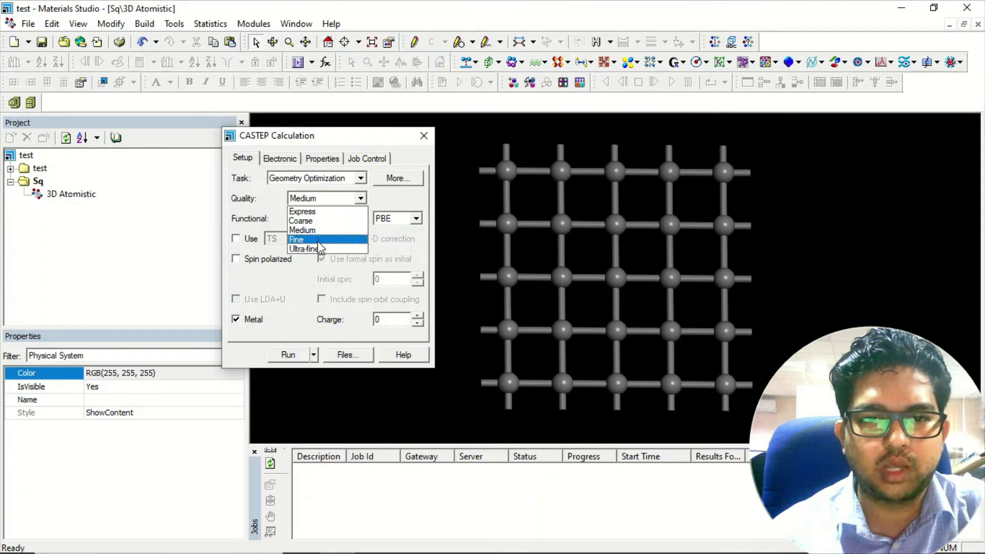
{"action": "left_click", "coordinate": [319, 250]}
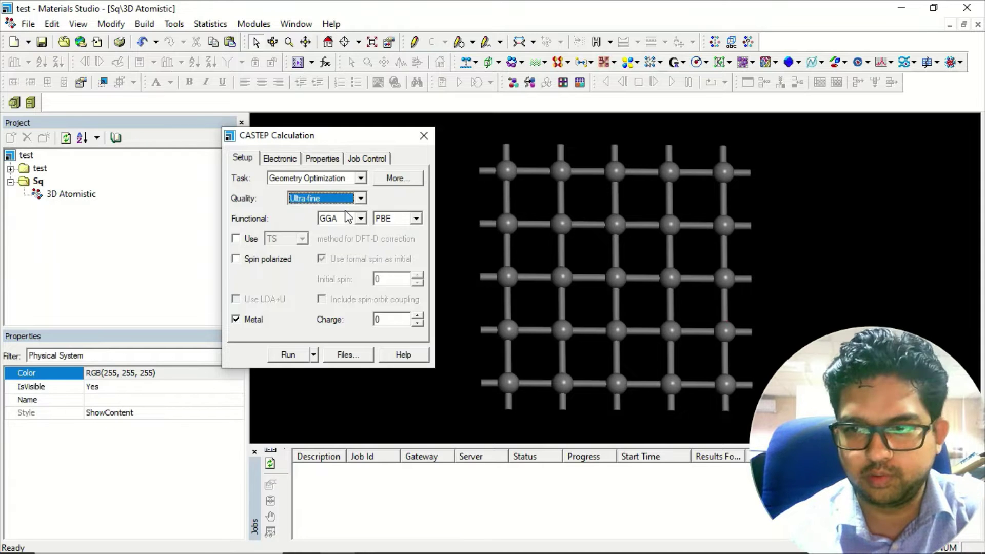
Review the available exchange-correlation functionals and the GGA variants, keeping GGA with PBE selected.
{"action": "left_click", "coordinate": [361, 218]}
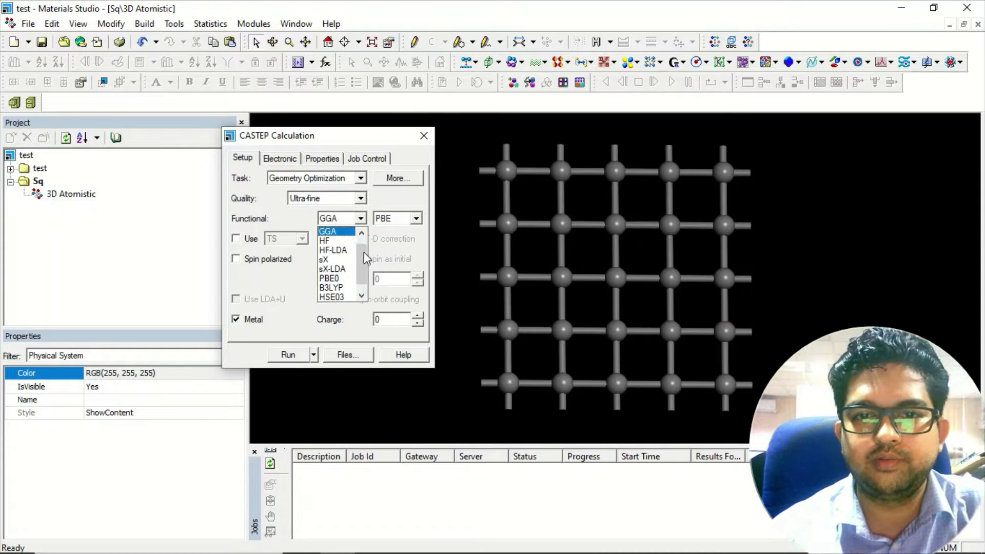
{"action": "scroll", "coordinate": [365, 258], "scroll_direction": "up", "scroll_amount": 1}
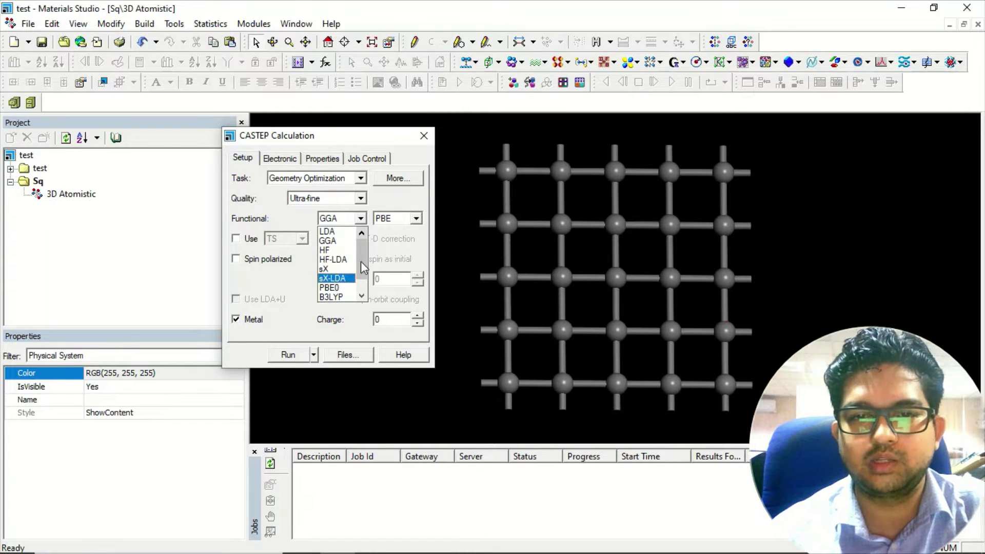
{"action": "scroll", "coordinate": [361, 263], "scroll_direction": "down", "scroll_amount": 1}
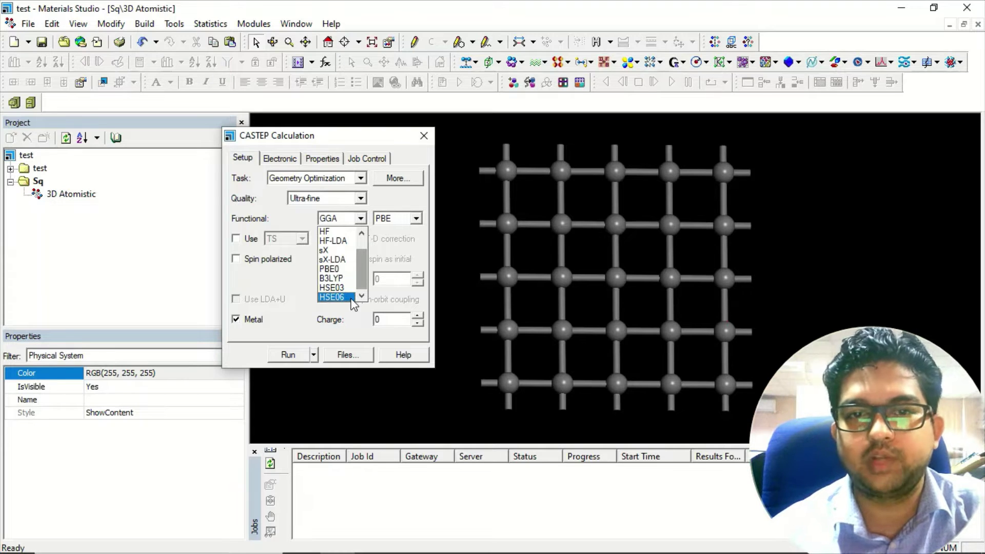
{"action": "left_click", "coordinate": [394, 205]}
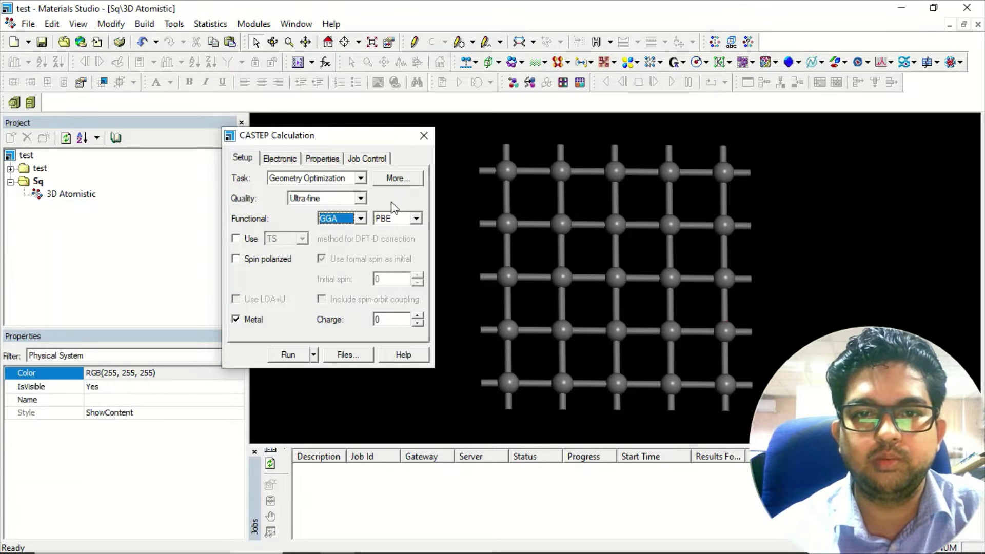
{"action": "left_click", "coordinate": [419, 217]}
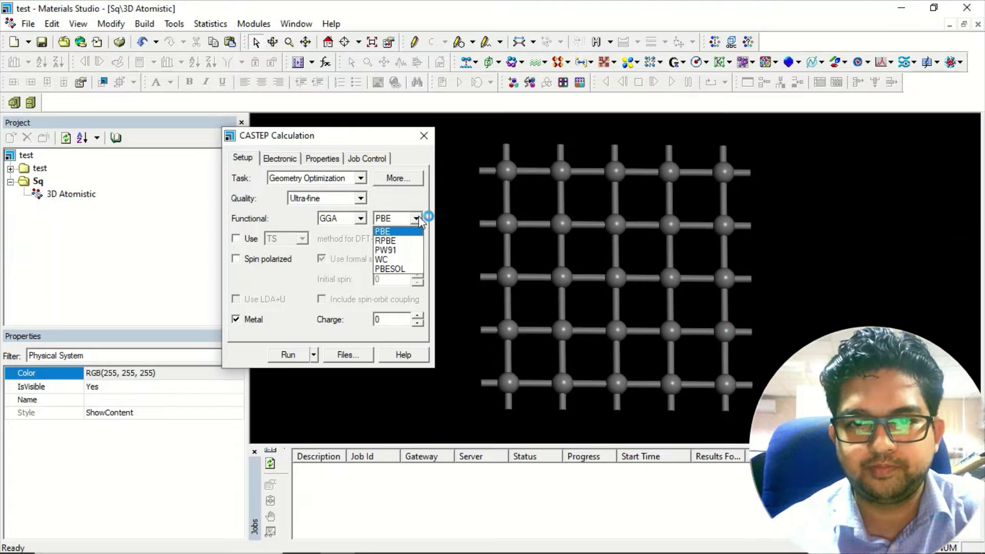
{"action": "left_click", "coordinate": [418, 219]}
{"action": "left_click", "coordinate": [418, 218]}
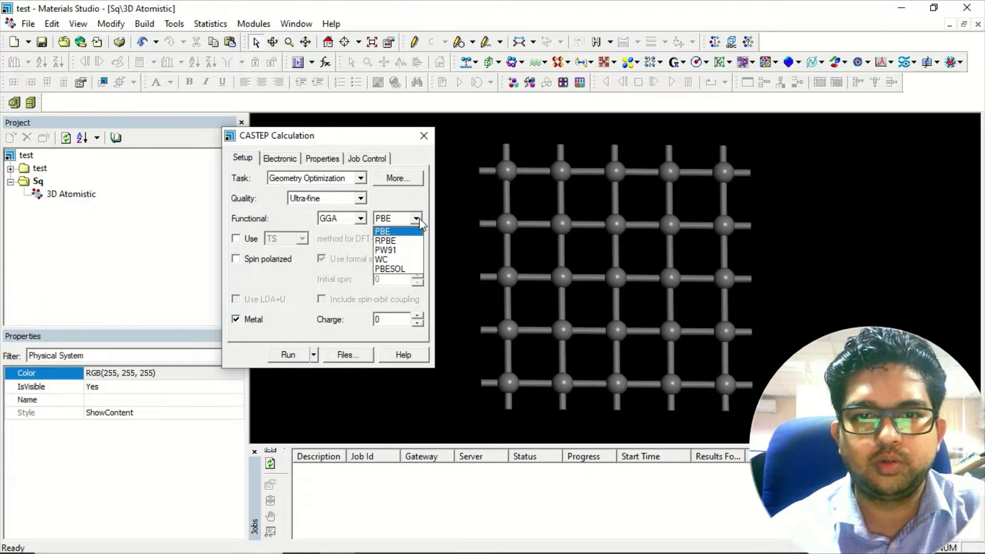
{"action": "left_click", "coordinate": [419, 217]}
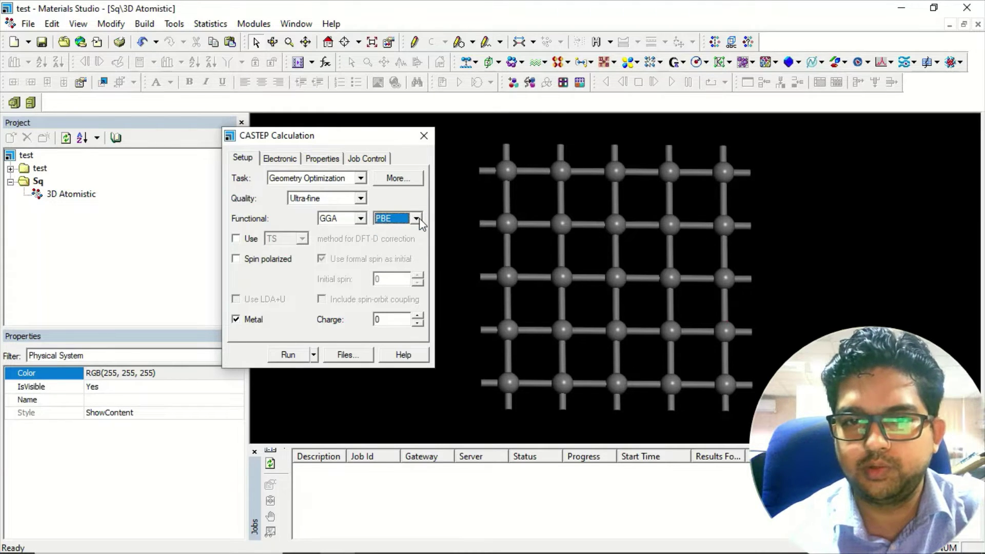
{"action": "left_click", "coordinate": [242, 239]}
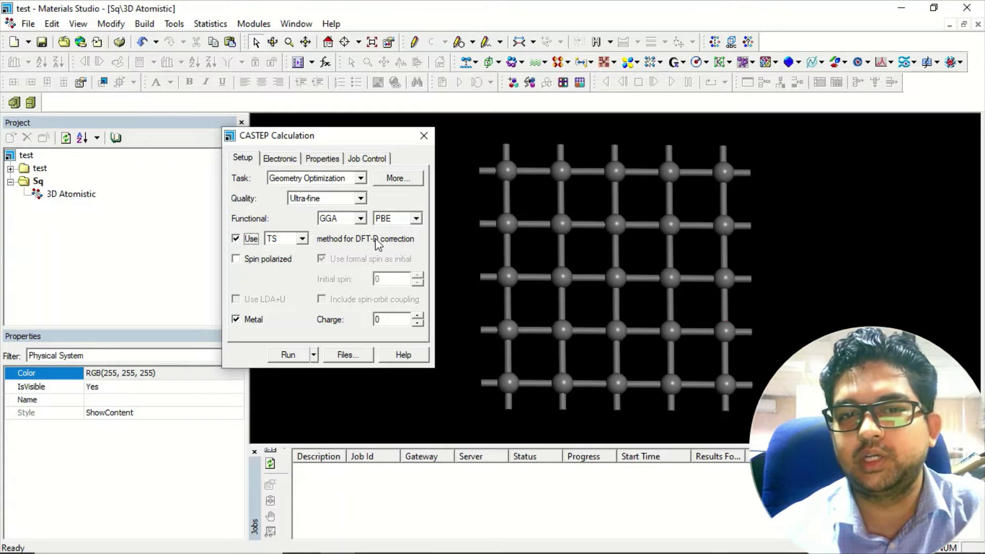
{"action": "left_click", "coordinate": [302, 239]}
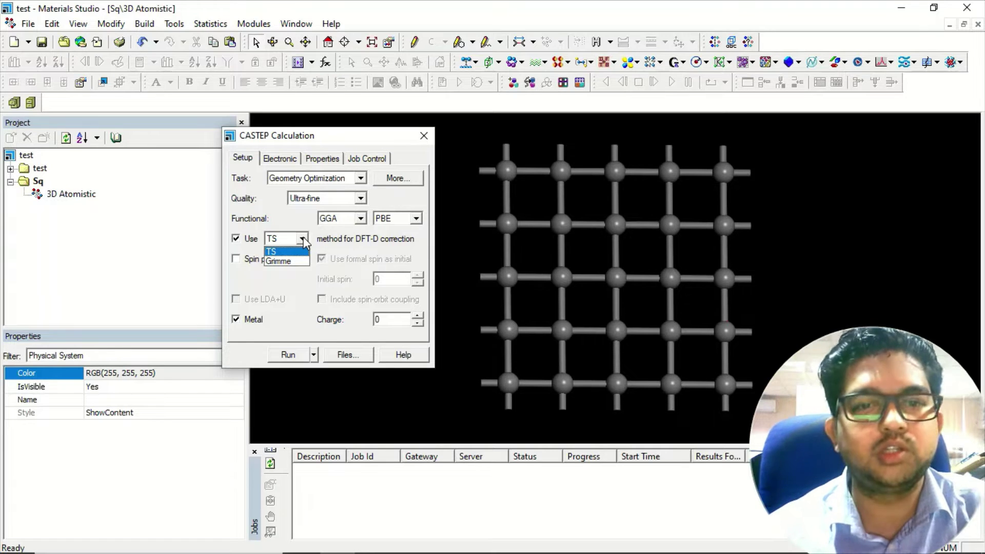
{"action": "left_click", "coordinate": [332, 239]}
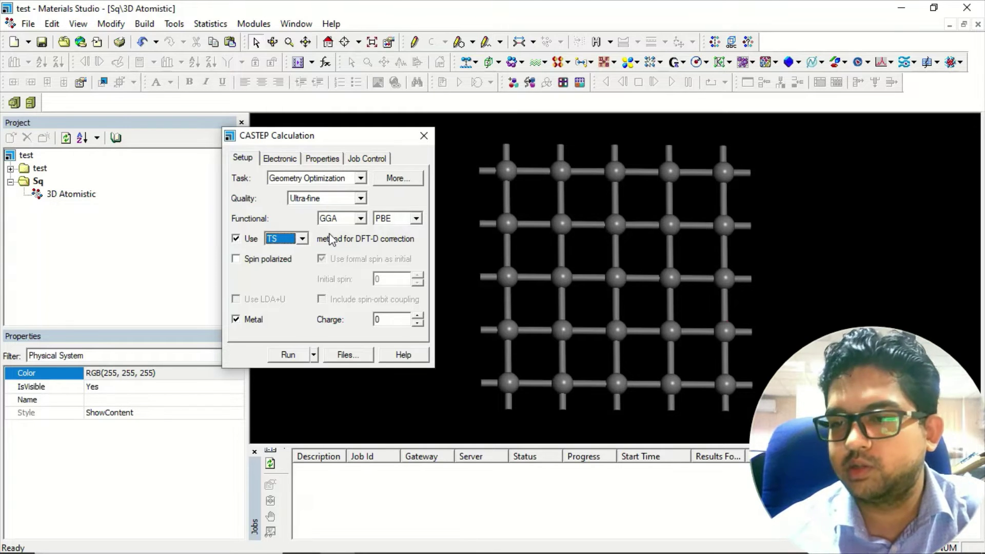
{"action": "left_click", "coordinate": [236, 239]}
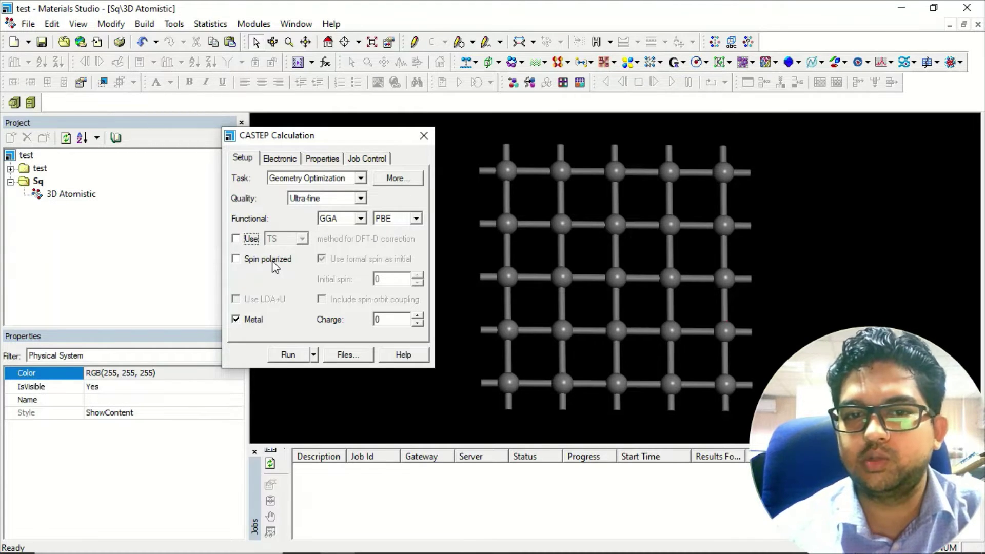
{"action": "left_click", "coordinate": [236, 263]}
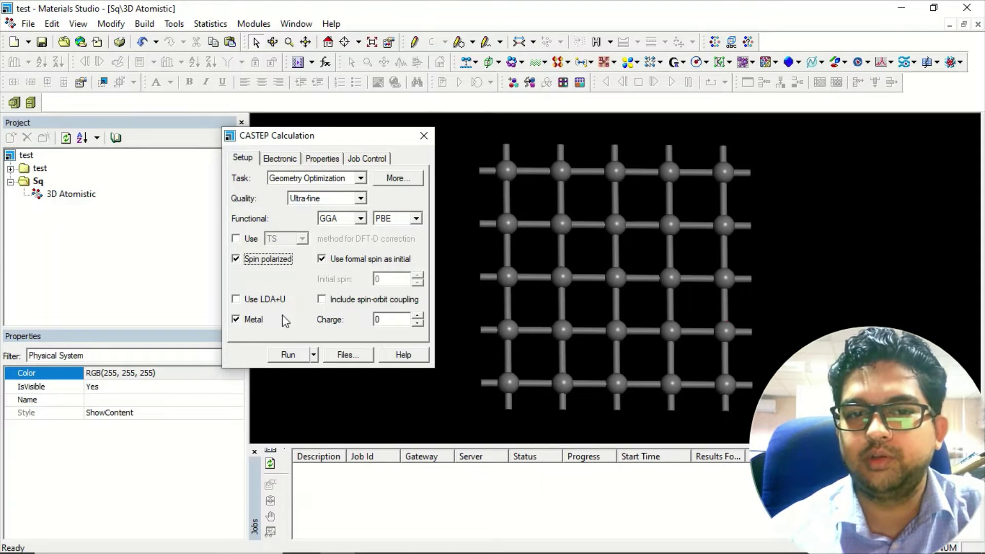
{"action": "left_click", "coordinate": [236, 259]}
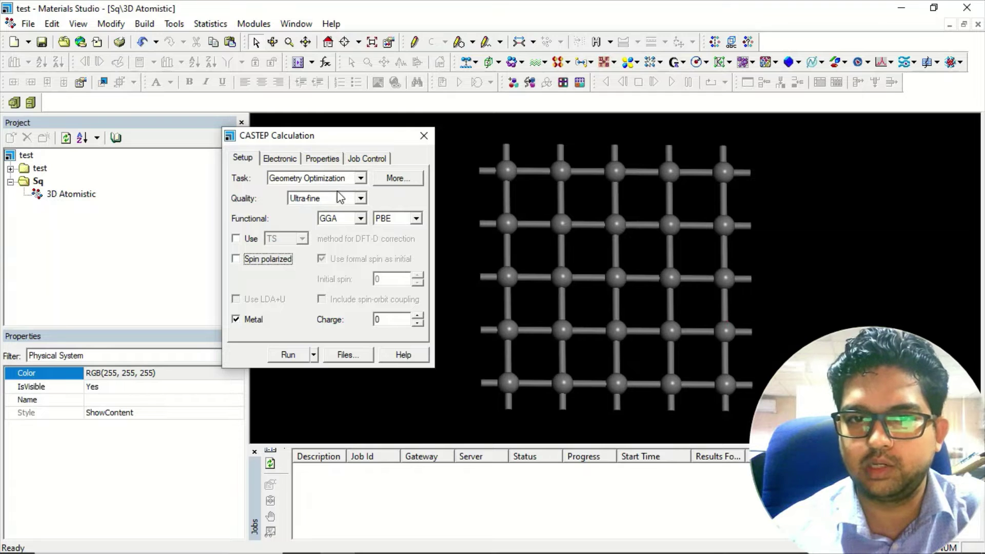
Enable cell optimization in the detailed geometry optimization settings, then review the algorithm and external stress settings.
{"action": "left_click", "coordinate": [394, 178]}
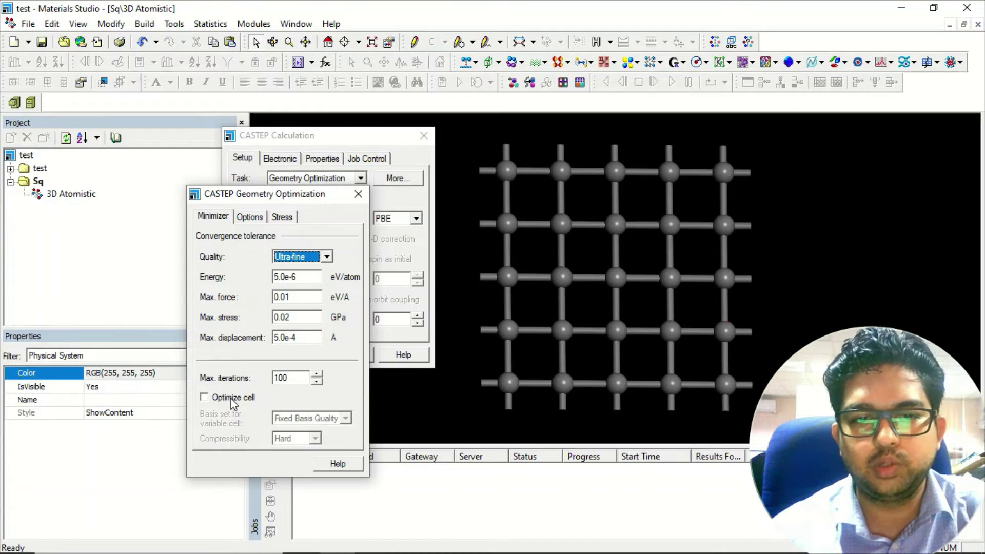
{"action": "left_click", "coordinate": [232, 398]}
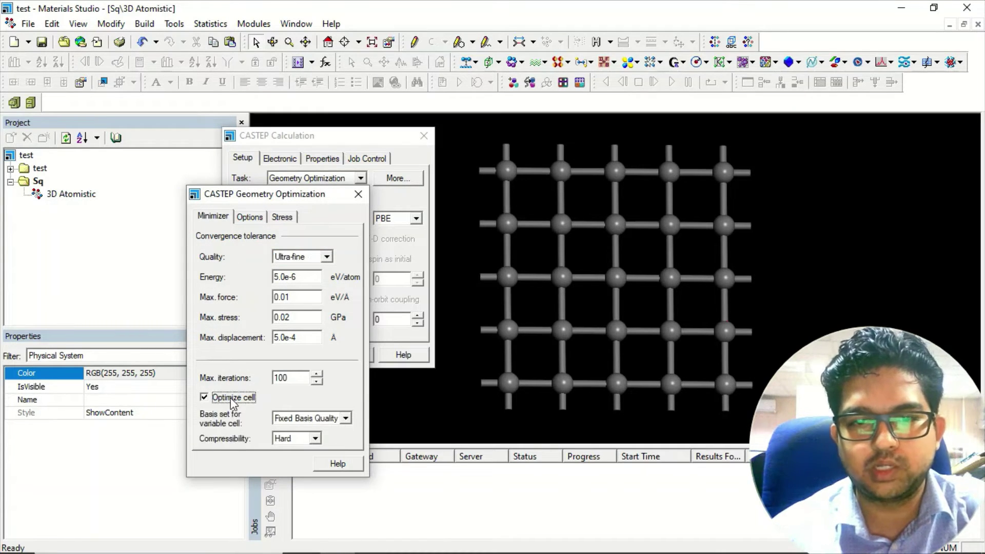
{"action": "left_click", "coordinate": [250, 217]}
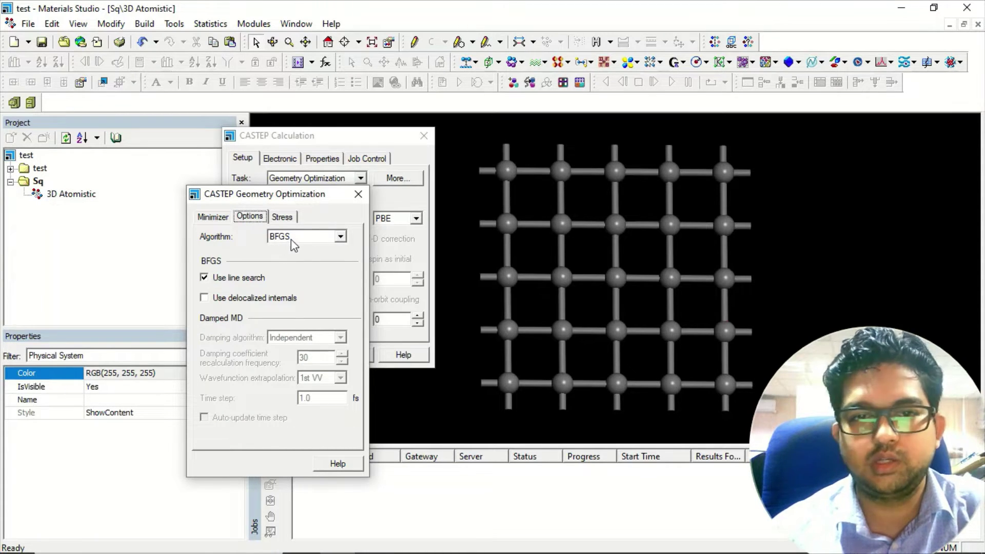
{"action": "left_click", "coordinate": [284, 217]}
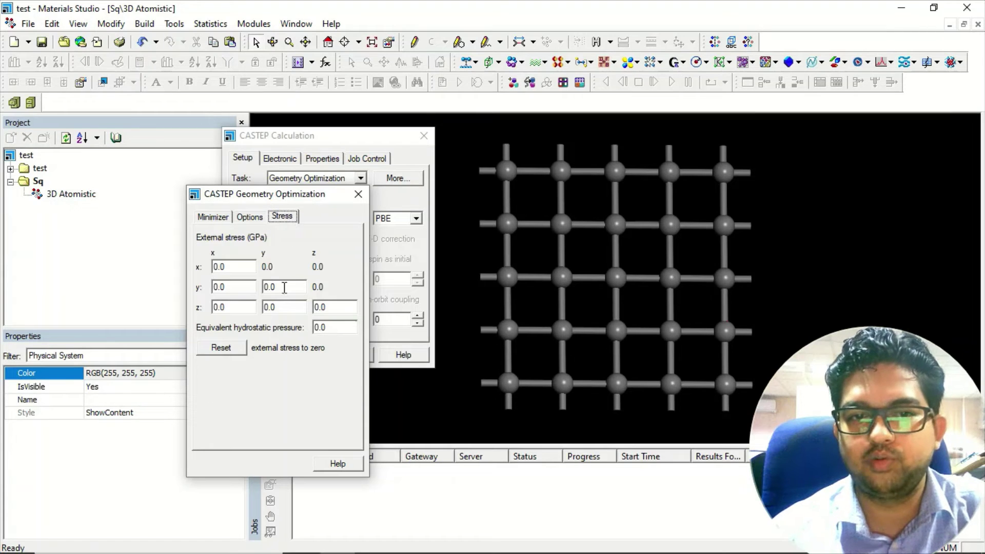
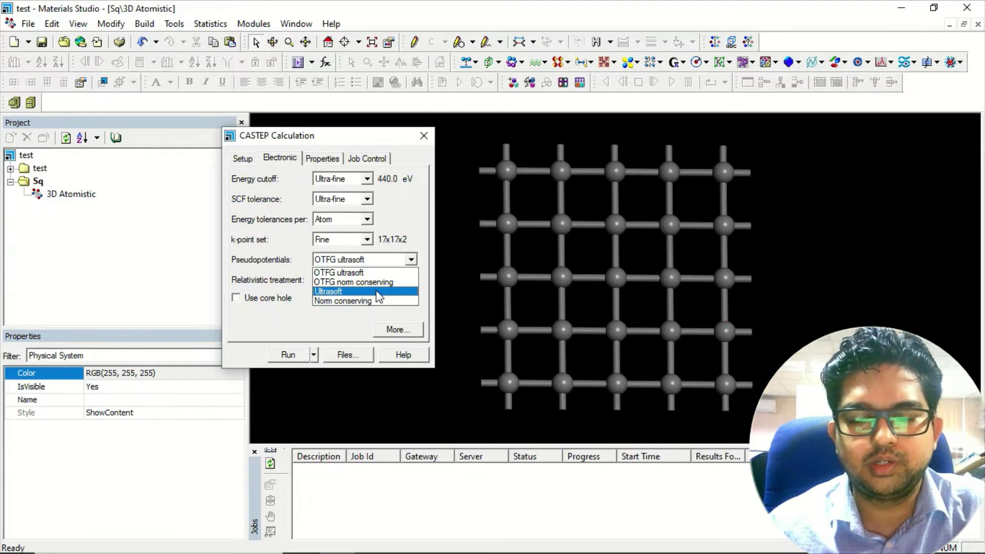
Set the pseudopotentials for the CASTEP calculation to Ultrasoft.
{"action": "left_click", "coordinate": [346, 292]}
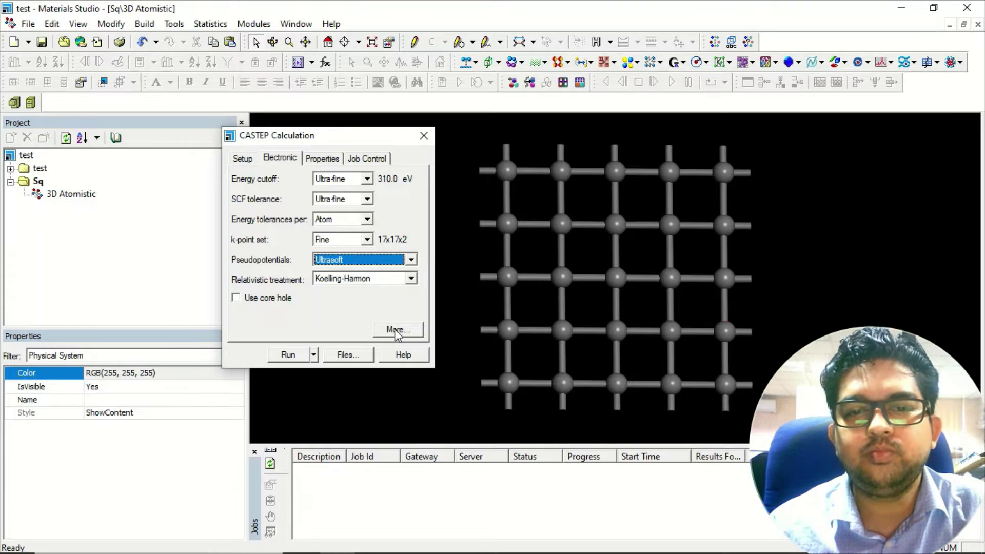
{"action": "left_click", "coordinate": [348, 262]}
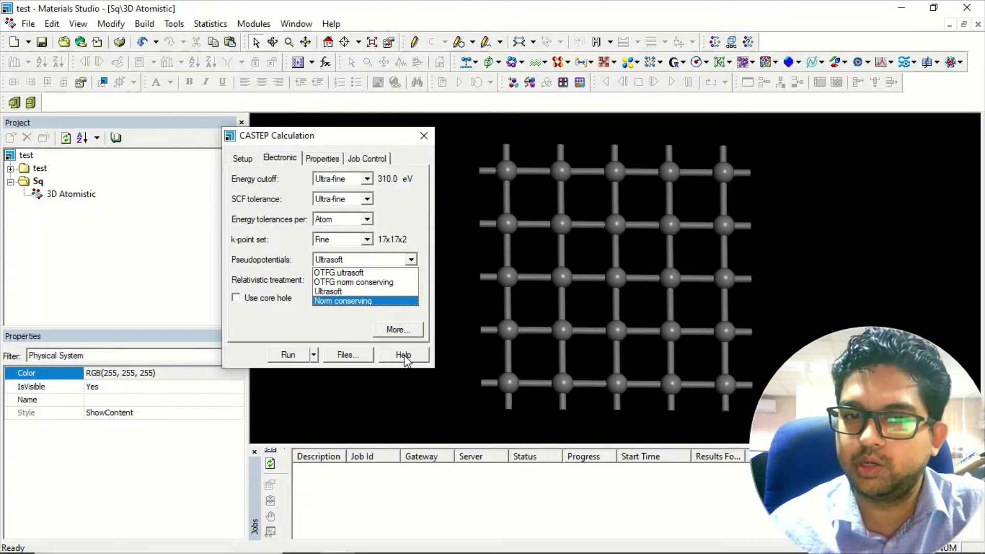
{"action": "left_click", "coordinate": [347, 326]}
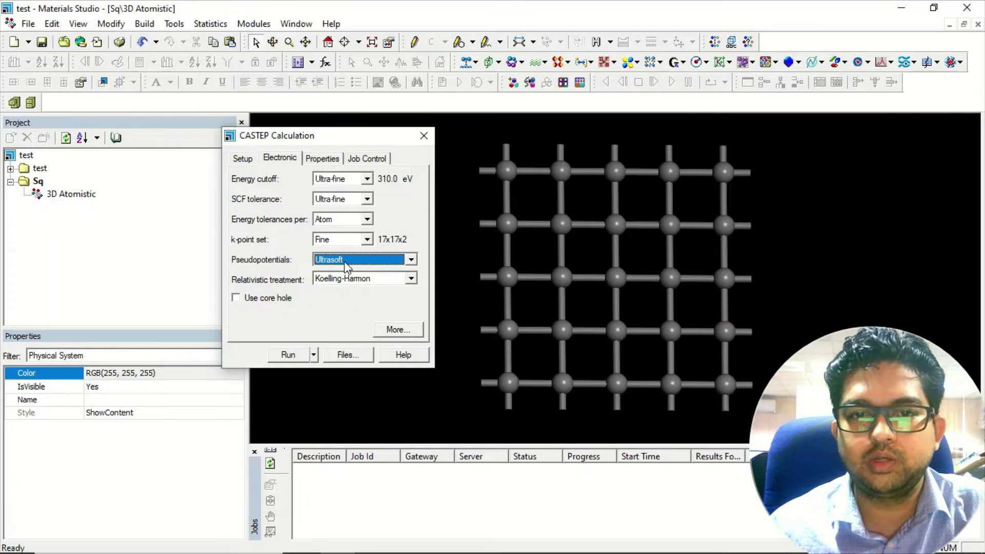
Open the detailed electronic options and review the custom energy cutoff and SCF convergence settings.
{"action": "left_click", "coordinate": [397, 332]}
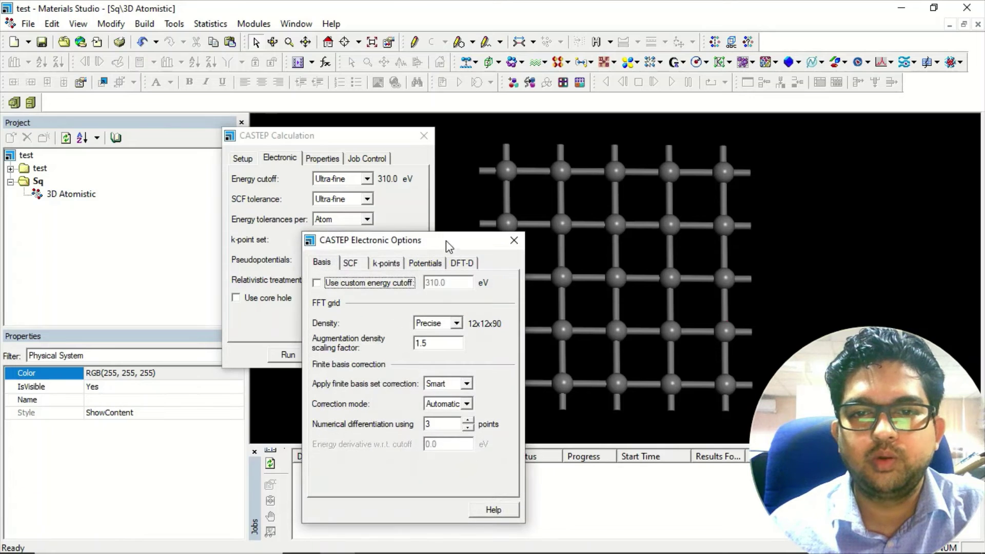
{"action": "left_click_drag", "start_coordinate": [433, 241], "coordinate": [484, 135]}
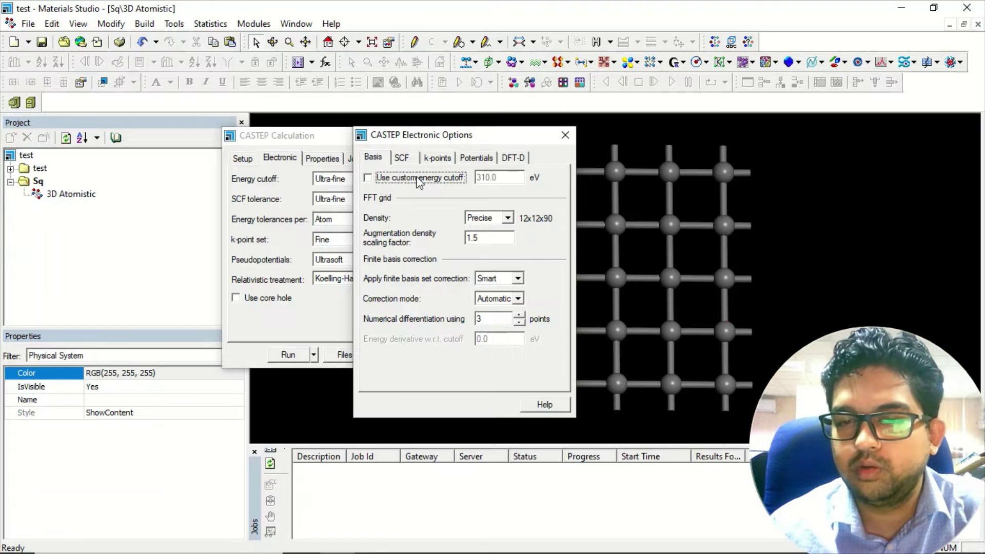
{"action": "left_click", "coordinate": [368, 178]}
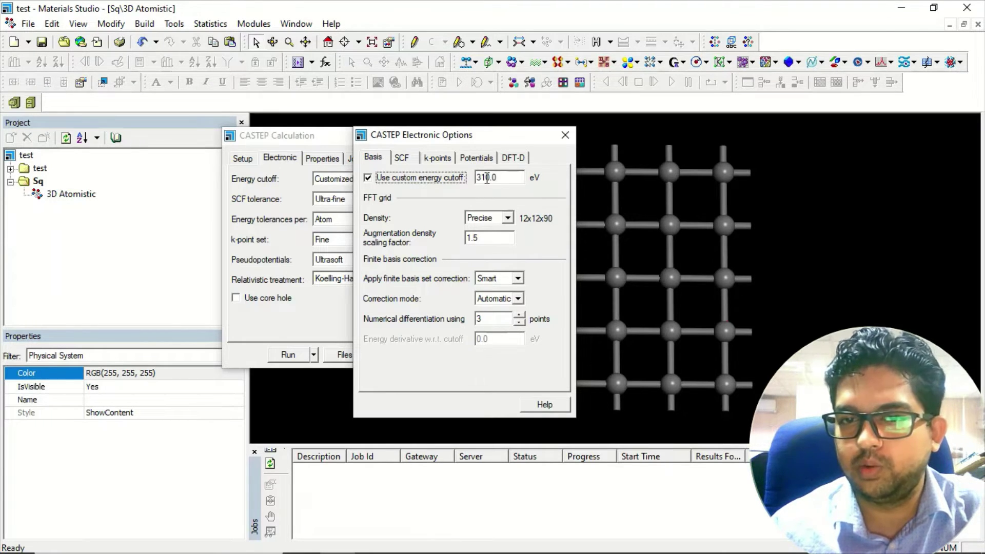
{"action": "left_click", "coordinate": [368, 177]}
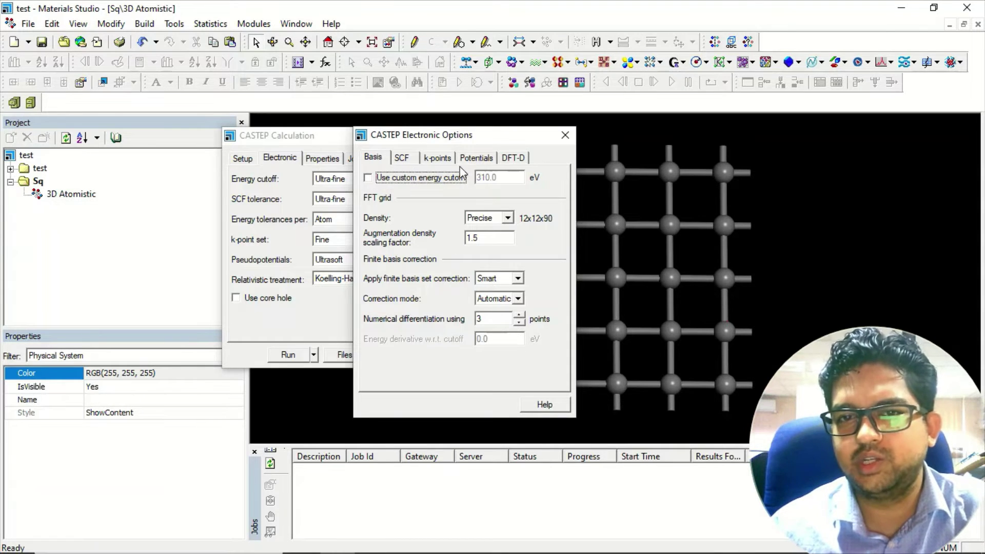
{"action": "left_click", "coordinate": [402, 159]}
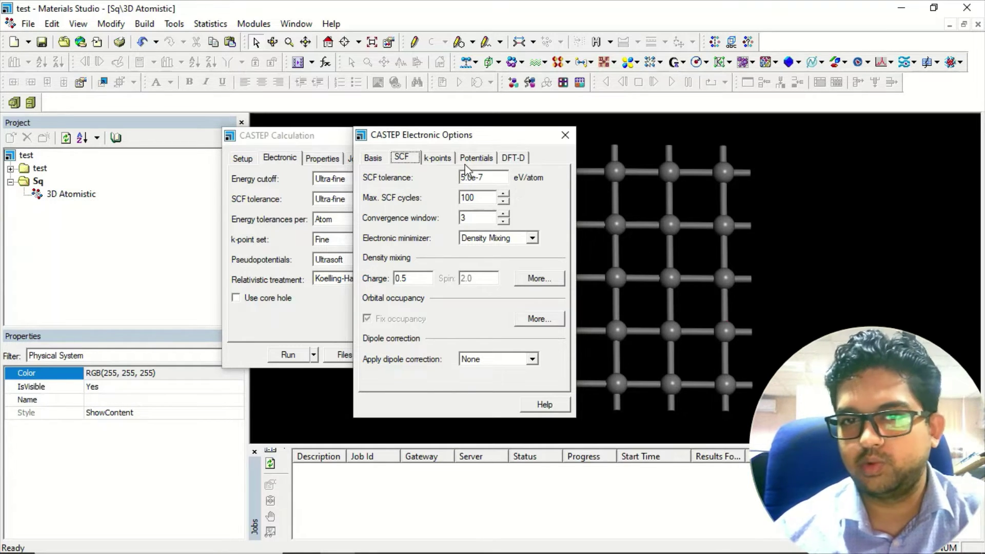
Define the k-point grid by separation and set the separation to 0.04 1/Å.
{"action": "left_click", "coordinate": [441, 160]}
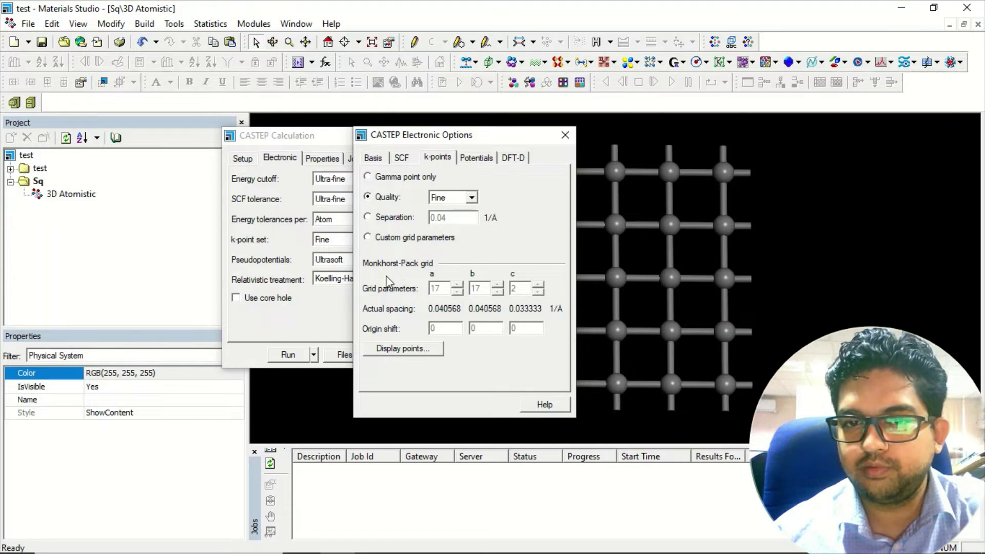
{"action": "left_click", "coordinate": [369, 240]}
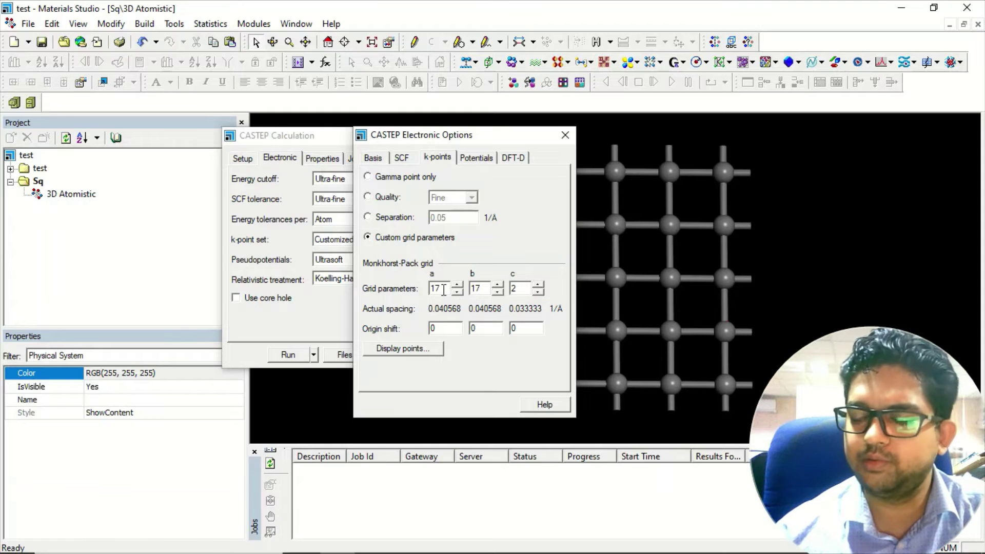
{"action": "left_click", "coordinate": [367, 217]}
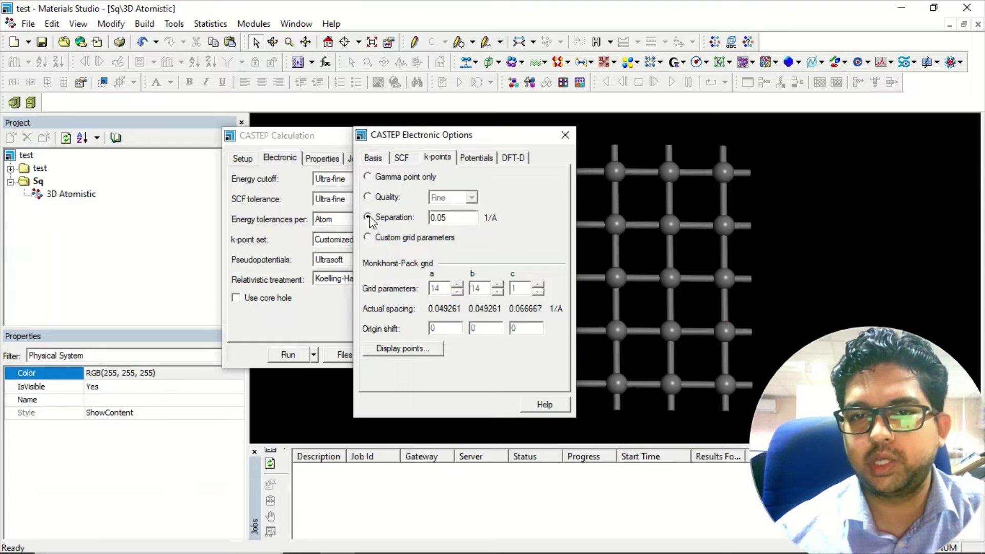
{"action": "left_click", "coordinate": [454, 218]}
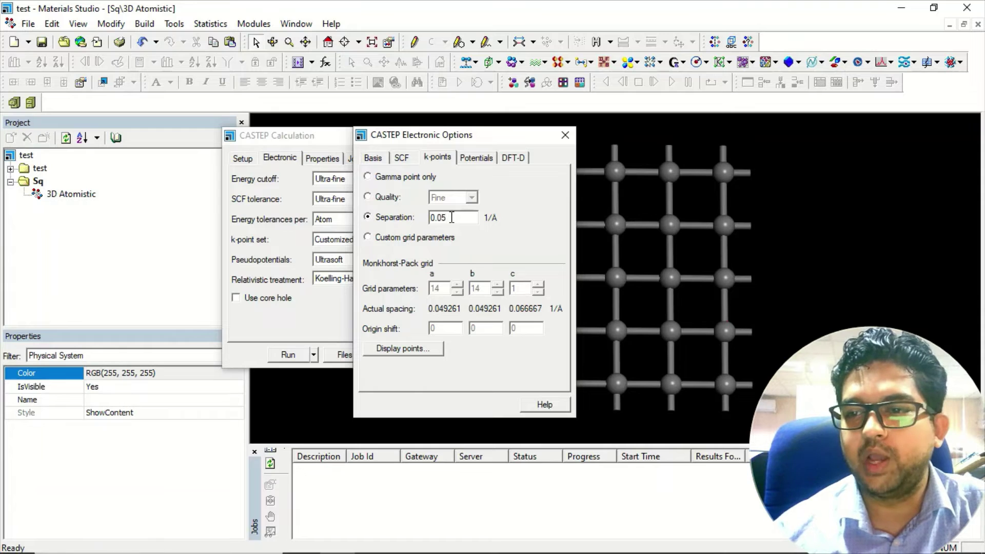
{"action": "left_click_drag", "start_coordinate": [451, 218], "coordinate": [424, 217]}
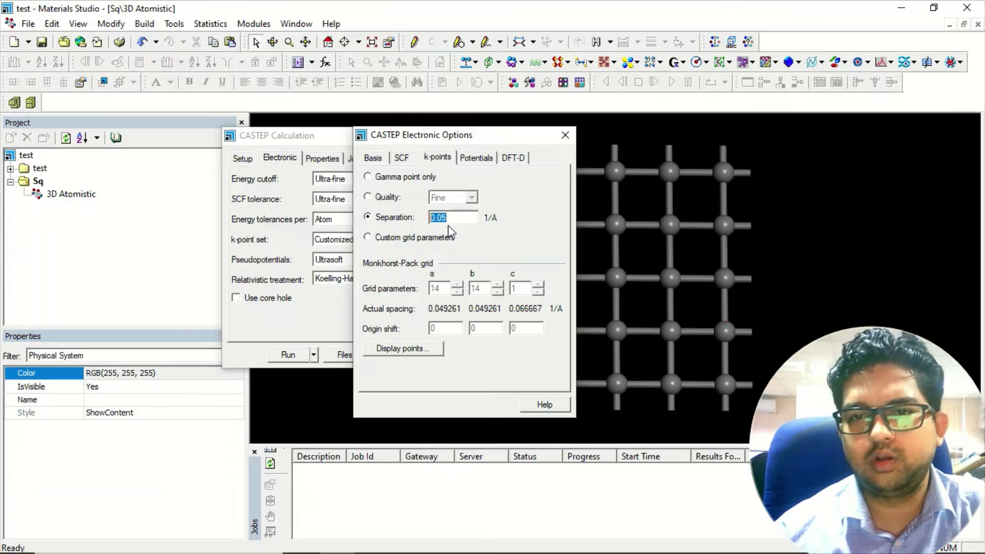
{"action": "type", "text": "0.04"}
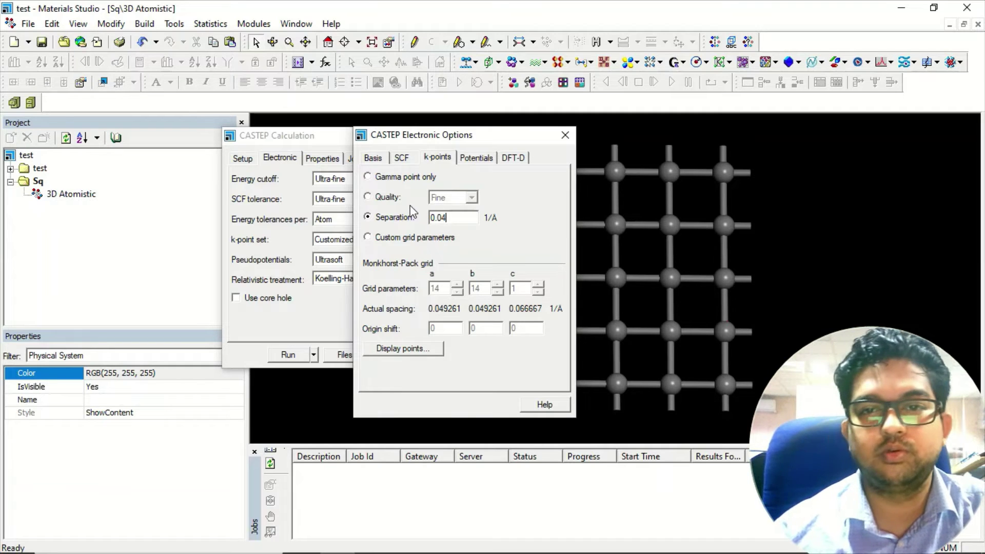
Review the pseudopotential and DFT-D settings, close the electronic options, and show the list of properties that can be calculated.
{"action": "left_click", "coordinate": [476, 158]}
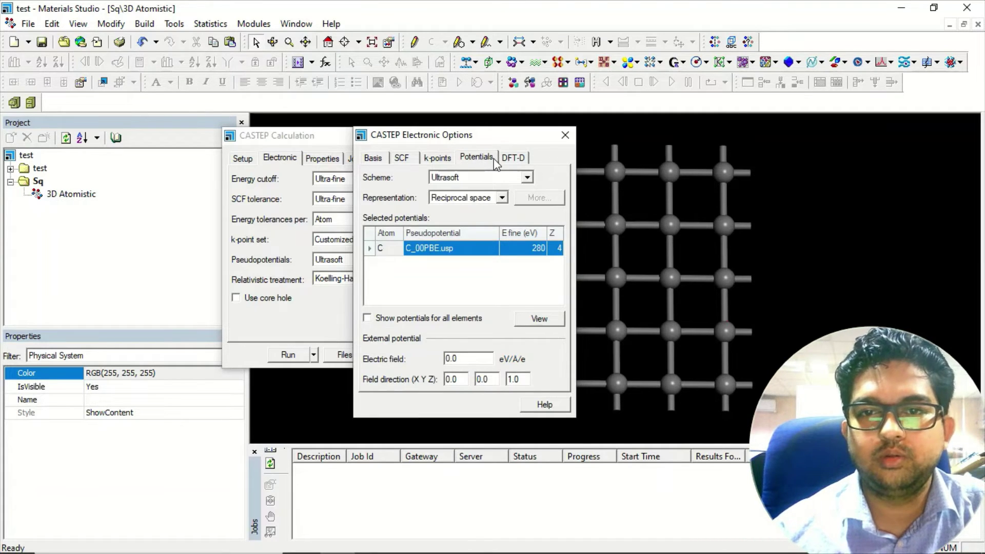
{"action": "left_click", "coordinate": [513, 158]}
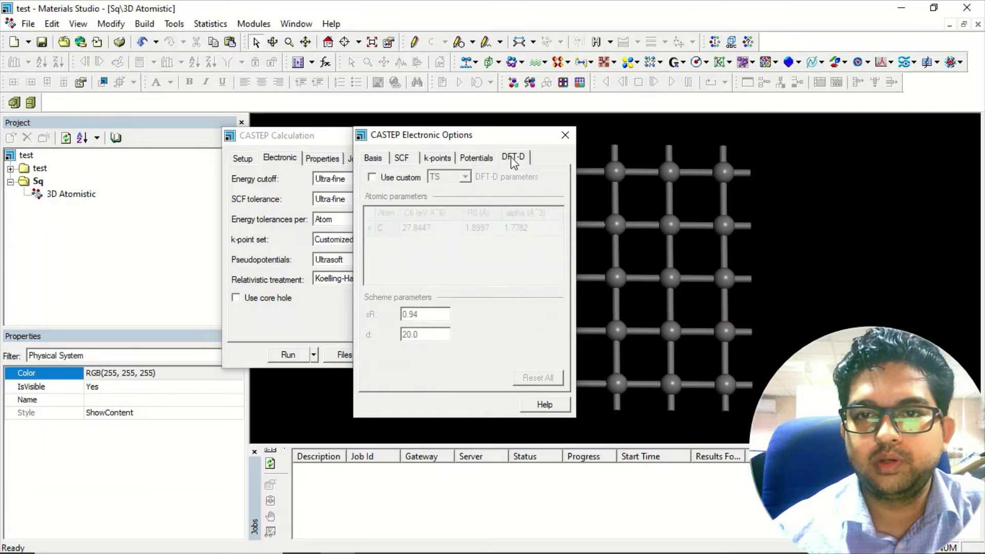
{"action": "left_click", "coordinate": [565, 135]}
{"action": "left_click", "coordinate": [320, 159]}
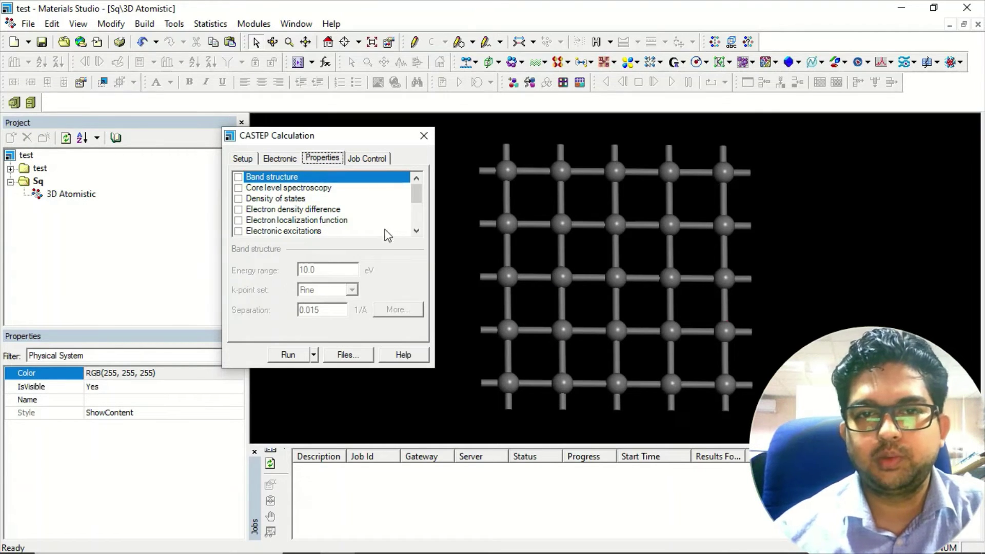
Enable the Band structure property and create the Brillouin zone path from its additional options.
{"action": "mouse_move", "coordinate": [414, 197]}
{"action": "left_mouse_down"}
{"action": "mouse_move", "coordinate": [416, 229]}
{"action": "mouse_move", "coordinate": [415, 192]}
{"action": "left_mouse_up"}
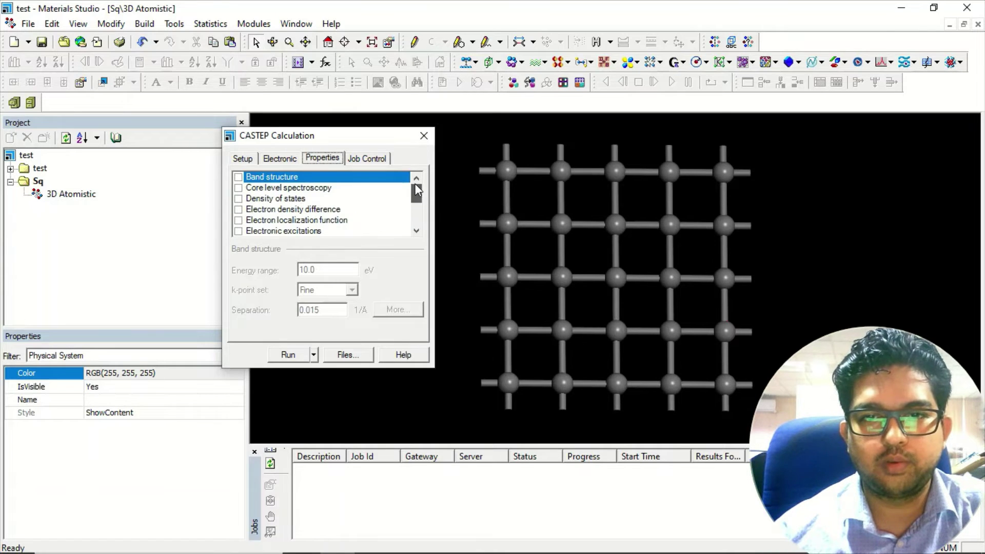
{"action": "left_click", "coordinate": [238, 178]}
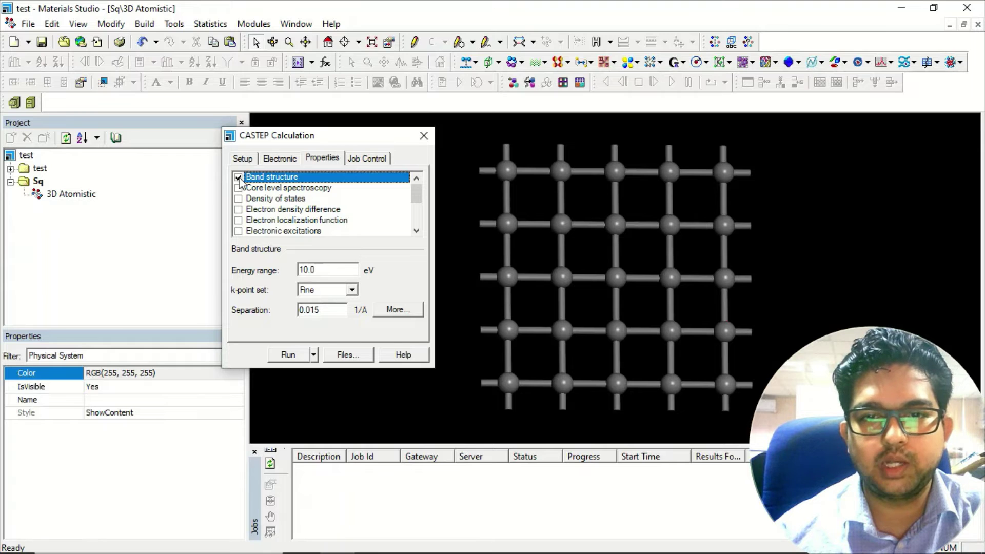
{"action": "left_click", "coordinate": [398, 310]}
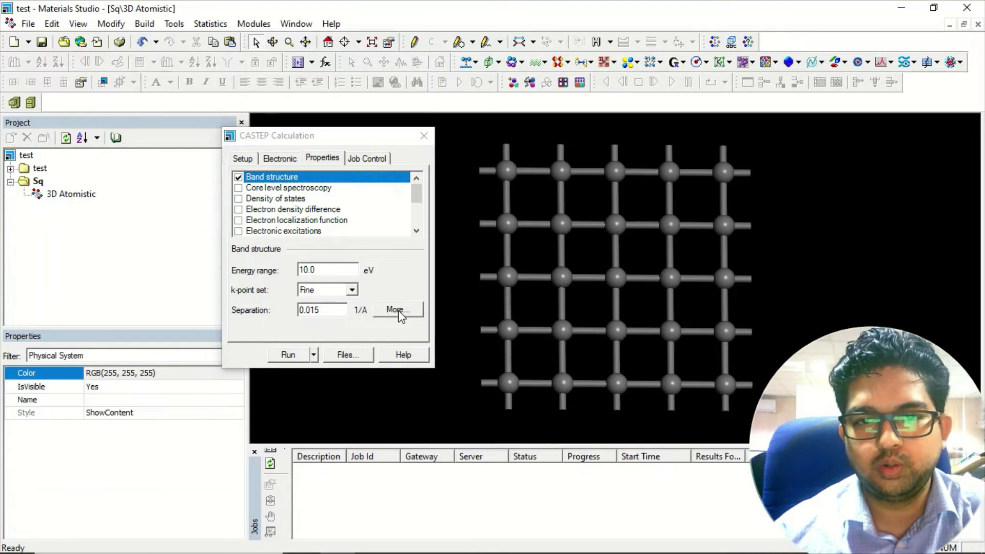
{"action": "left_click", "coordinate": [301, 267]}
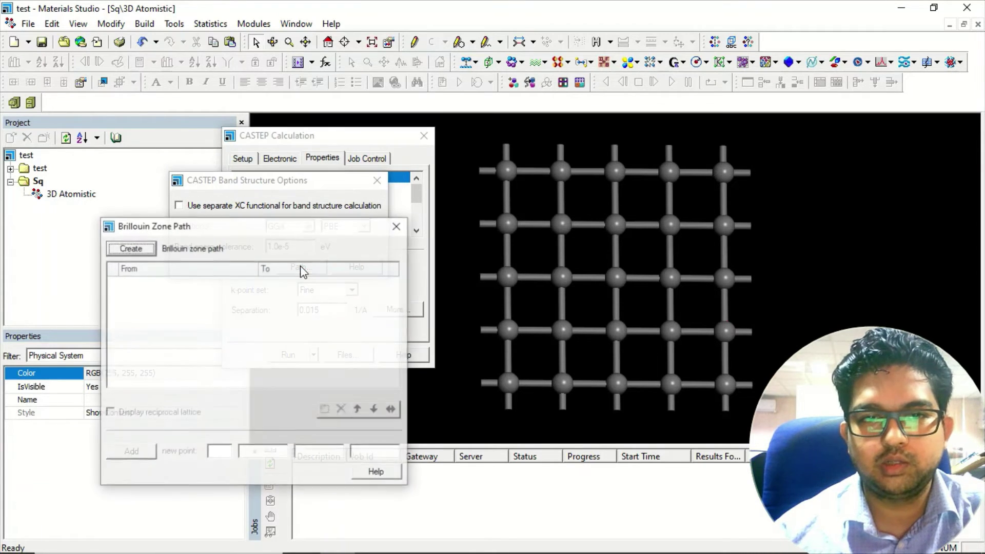
{"action": "left_click_drag", "start_coordinate": [271, 155], "coordinate": [347, 142]}
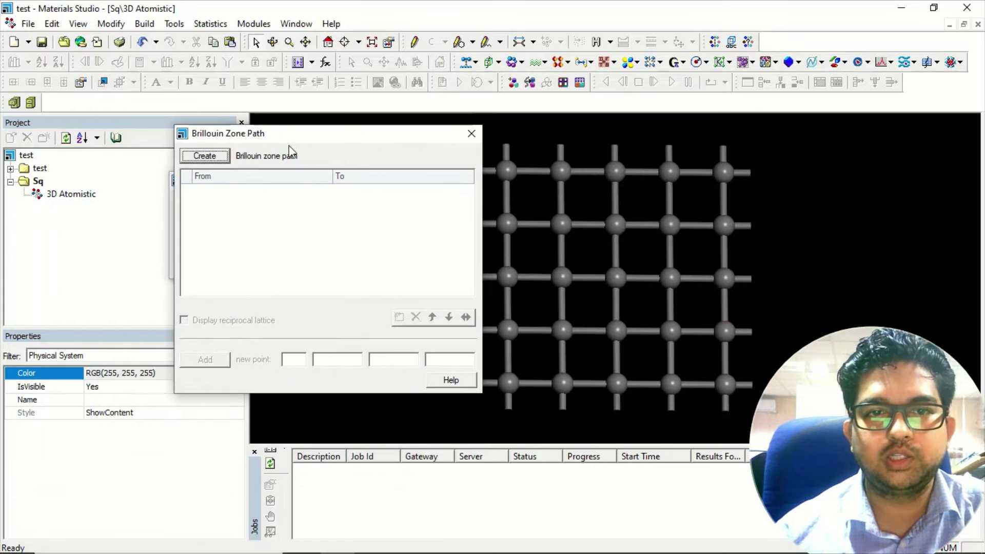
{"action": "left_click", "coordinate": [204, 157]}
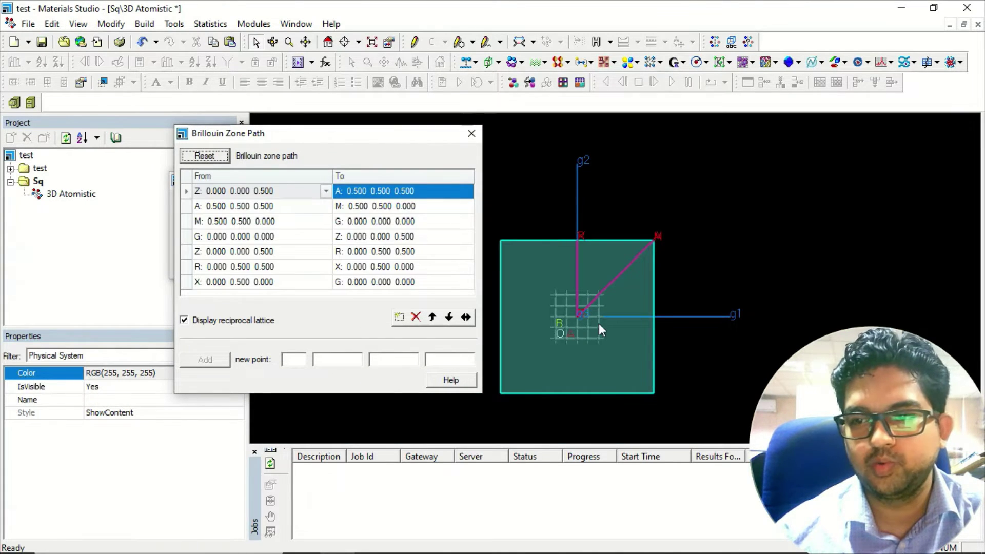
Set the first Brillouin zone path segment to run from G (0.000 0.000 0.000) to M (0.500 0.500 0.000).
{"action": "middle_click_drag", "start_coordinate": [582, 318], "coordinate": [657, 282]}
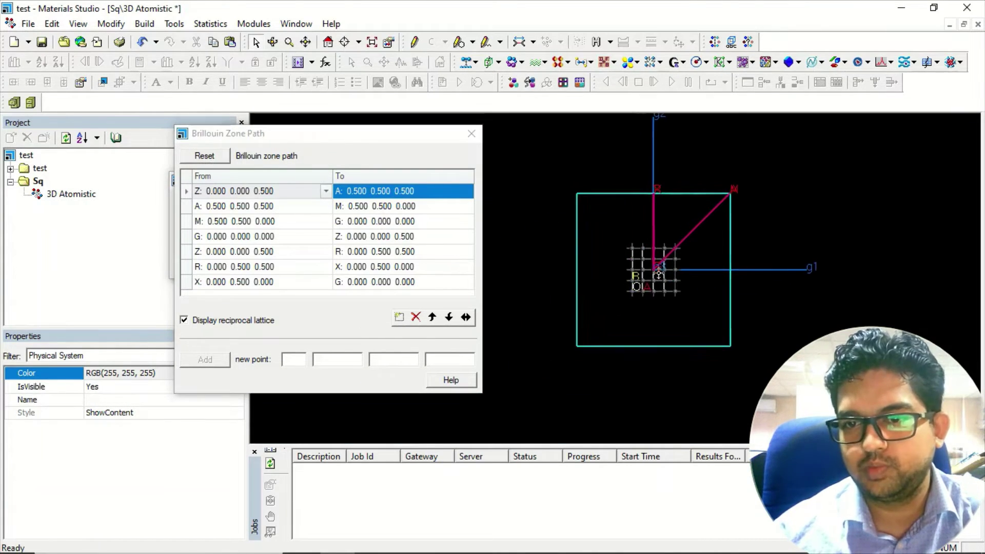
{"action": "scroll", "coordinate": [657, 281], "scroll_direction": "up", "scroll_amount": 3}
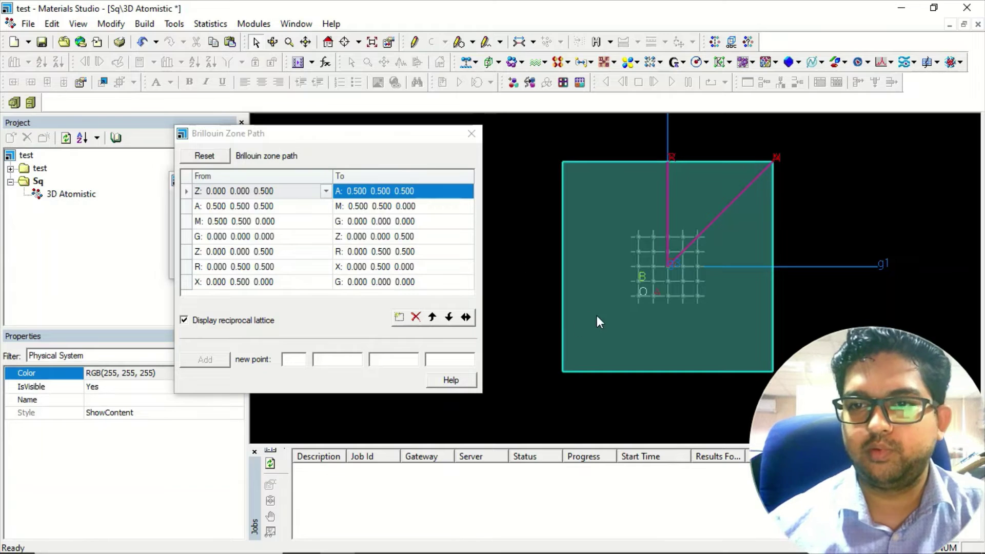
{"action": "right_click_drag", "start_coordinate": [630, 315], "coordinate": [595, 251]}
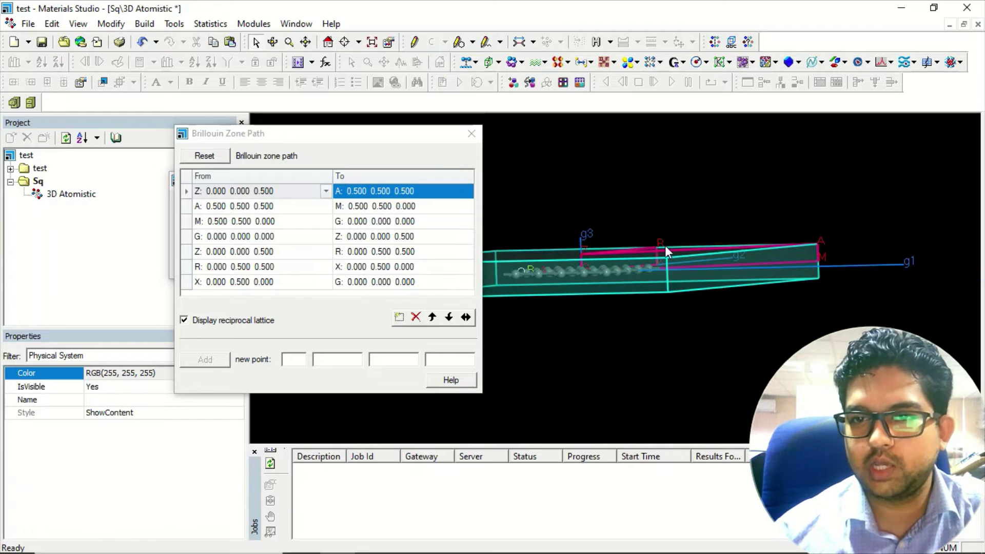
{"action": "mouse_move", "coordinate": [664, 248]}
{"action": "right_mouse_down", "text": "shift"}
{"action": "mouse_move", "coordinate": [679, 265]}
{"action": "mouse_move", "coordinate": [659, 227]}
{"action": "mouse_move", "coordinate": [660, 259]}
{"action": "mouse_move", "coordinate": [653, 250]}
{"action": "right_mouse_up", "text": "shift"}
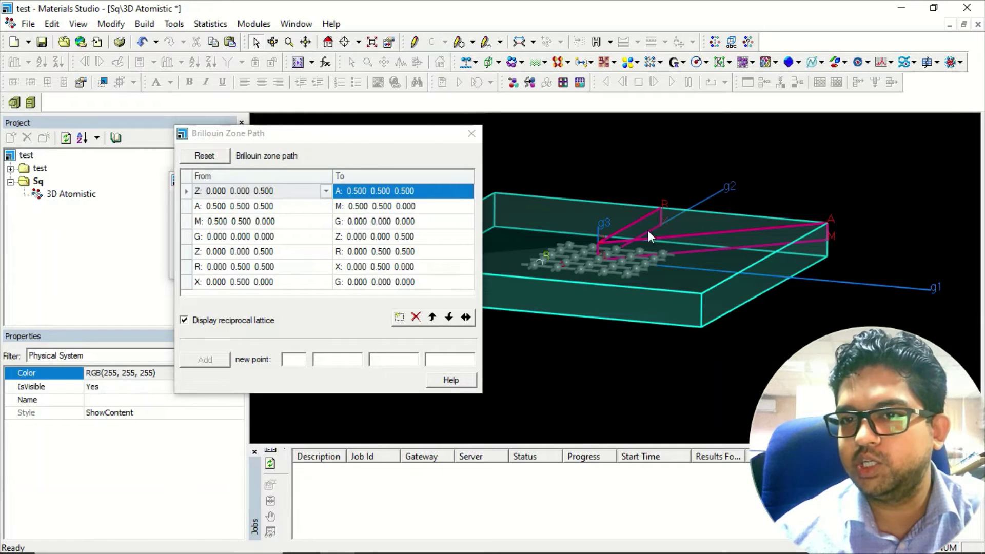
{"action": "left_click", "coordinate": [301, 191]}
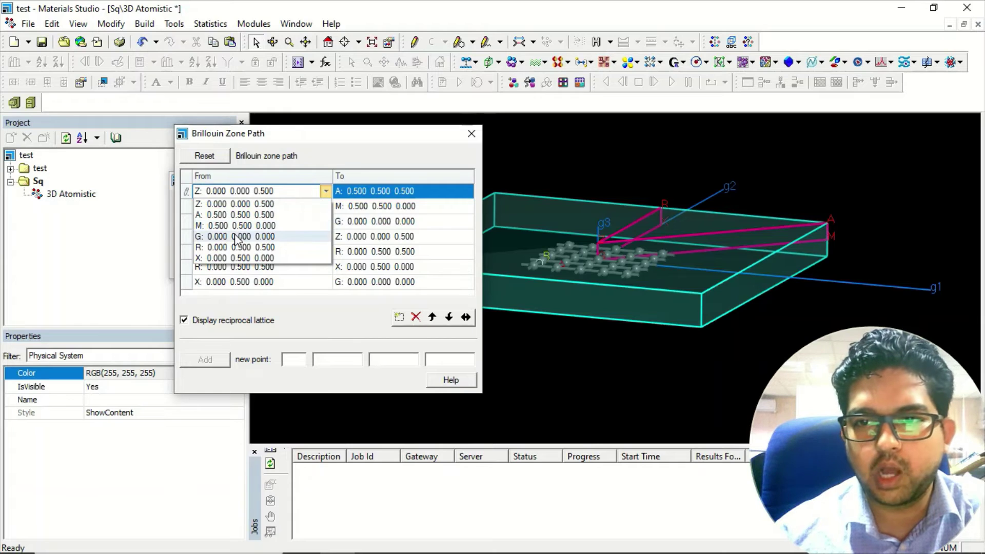
{"action": "left_click", "coordinate": [238, 236]}
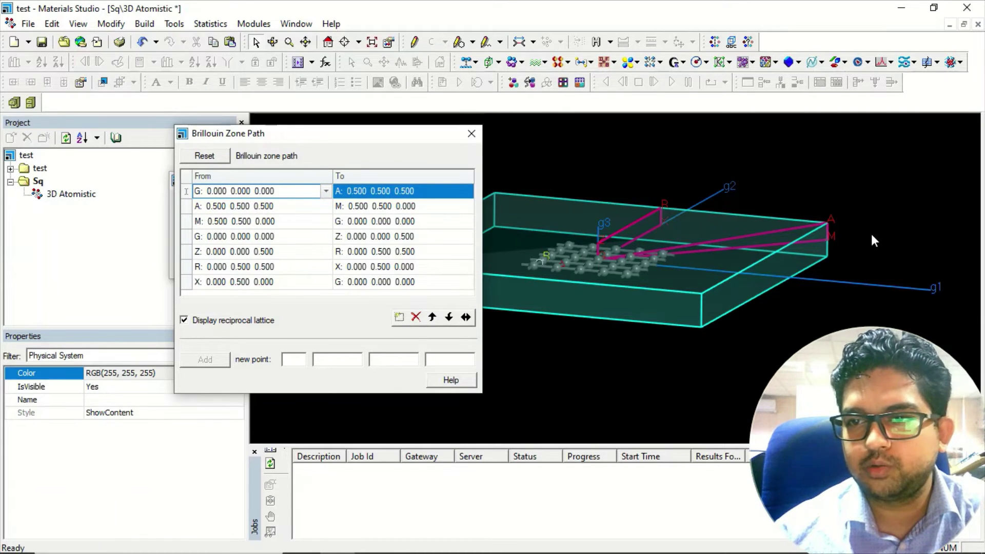
{"action": "left_click", "coordinate": [413, 192]}
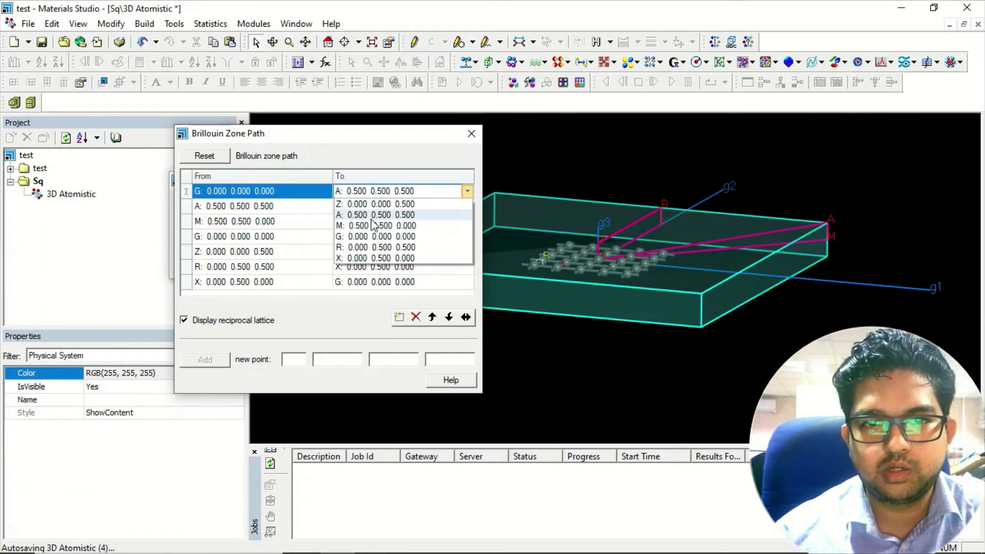
{"action": "left_click", "coordinate": [373, 225]}
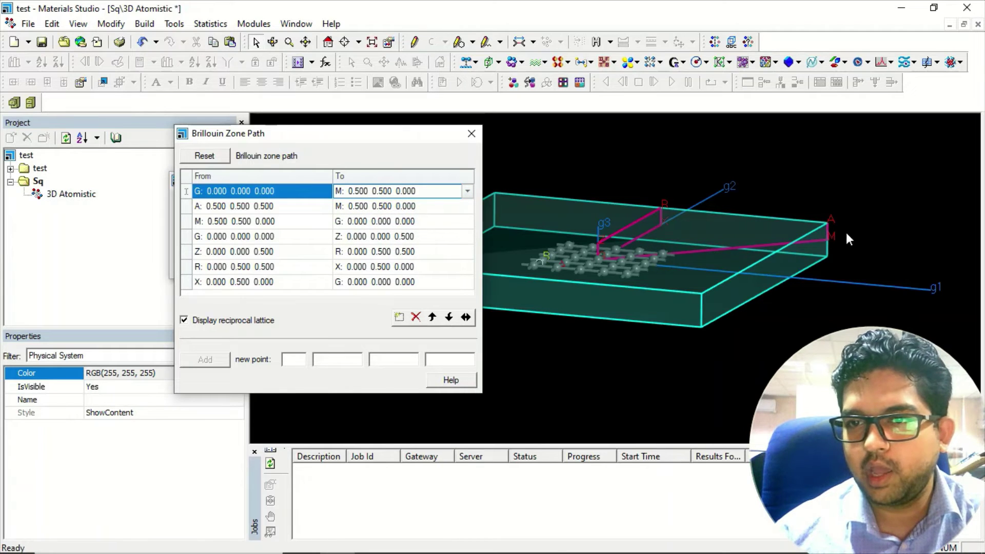
Set the second path segment to run from M to X (0.000 0.500 0.000) and start the third segment at X.
{"action": "left_click", "coordinate": [270, 206]}
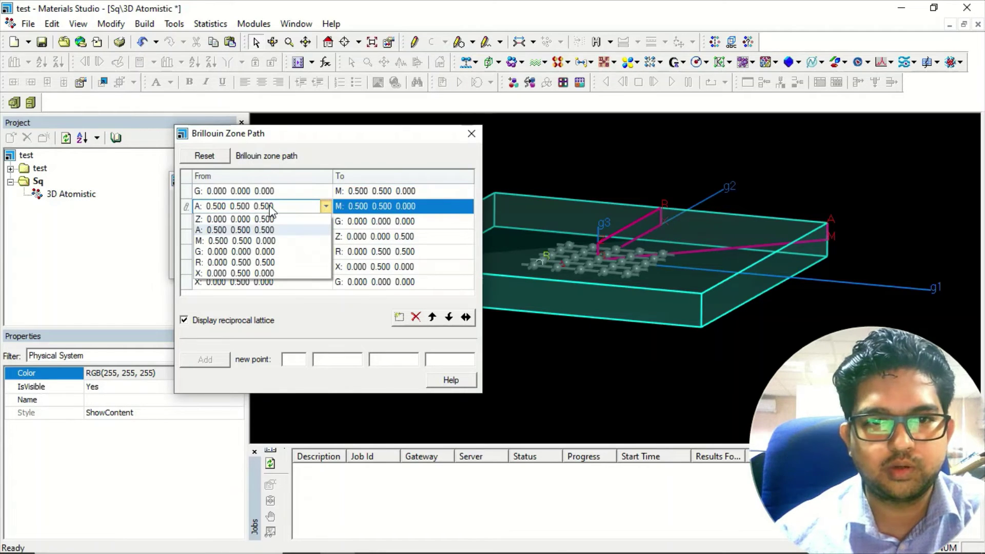
{"action": "left_click", "coordinate": [221, 241]}
{"action": "left_click", "coordinate": [342, 212]}
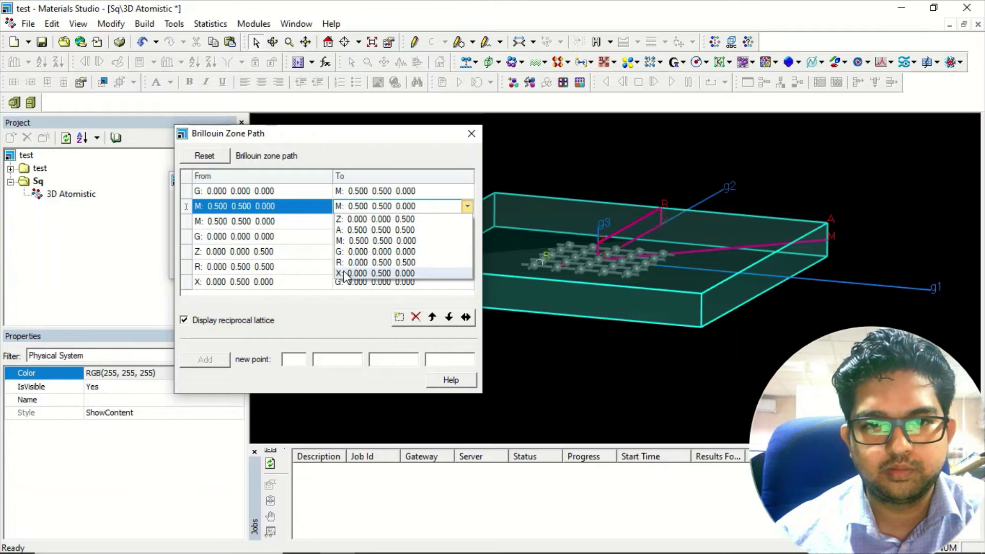
{"action": "left_click", "coordinate": [369, 279]}
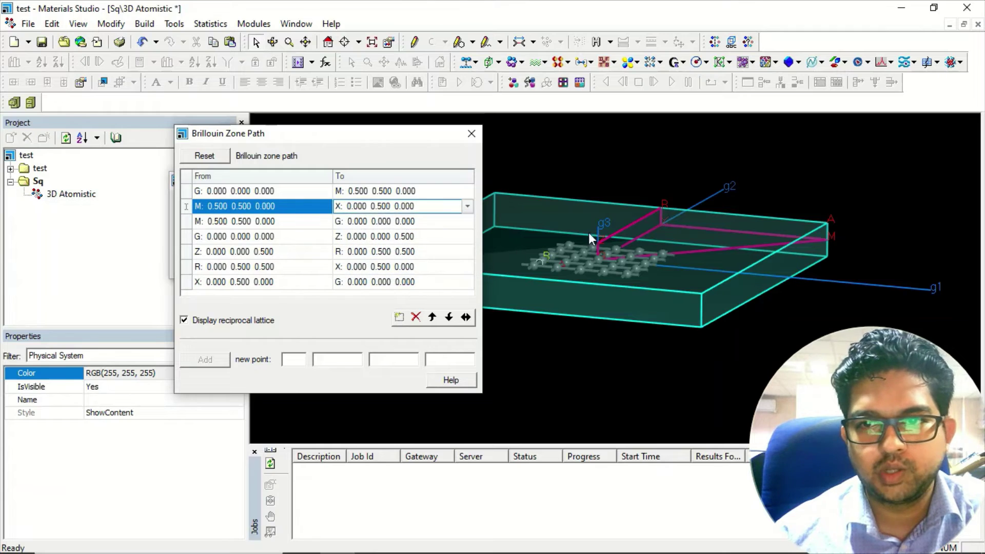
{"action": "left_click", "coordinate": [299, 222]}
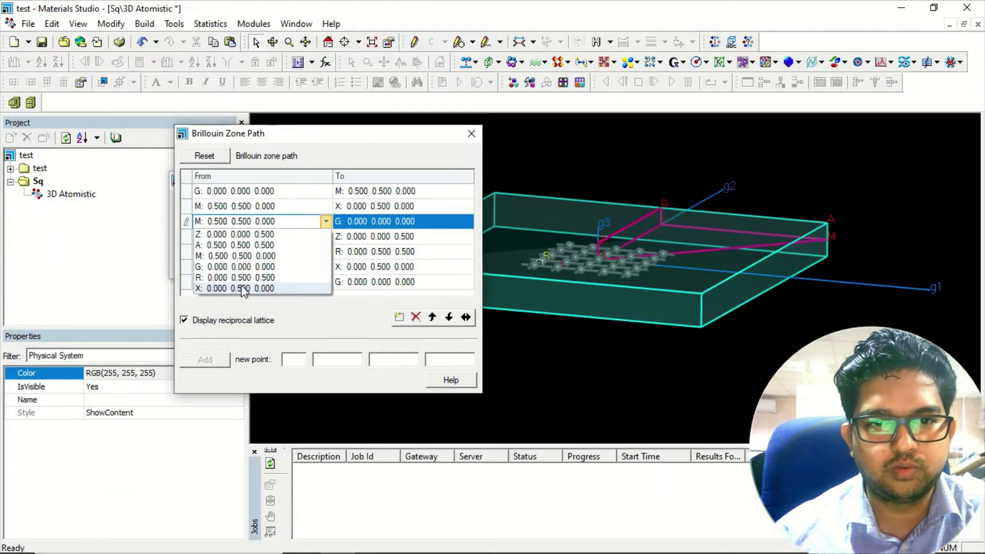
{"action": "left_click", "coordinate": [286, 288]}
Delete the four path segments that follow the X to G segment.
{"action": "left_click", "coordinate": [350, 237]}
{"action": "left_click", "coordinate": [304, 309]}
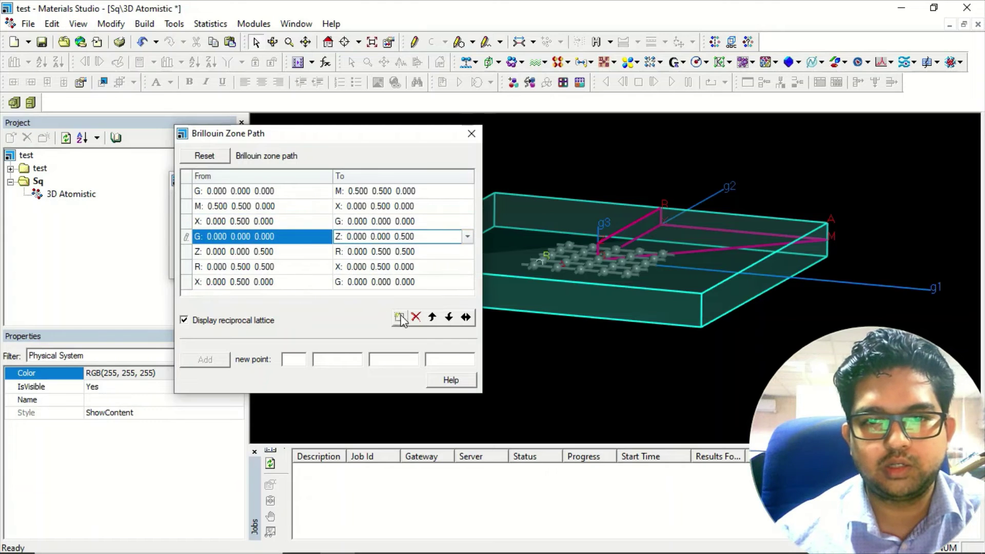
{"action": "left_click", "coordinate": [416, 317]}
{"action": "left_click", "coordinate": [416, 317]}
{"action": "left_click", "coordinate": [416, 317]}
{"action": "left_click", "coordinate": [415, 317]}
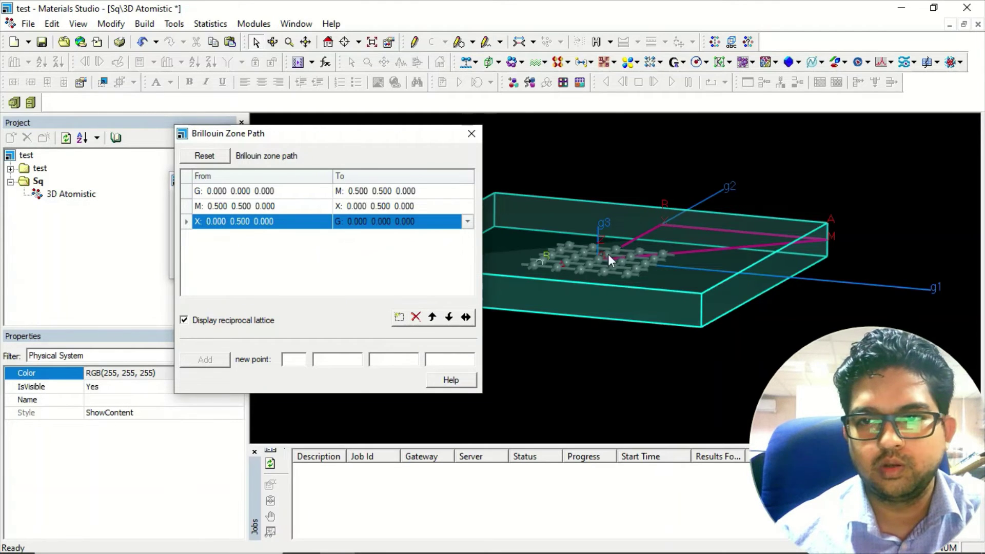
Add a trial fourth segment from Z to A to the Brillouin zone path and delete it.
{"action": "mouse_move", "coordinate": [608, 254]}
{"action": "right_mouse_down"}
{"action": "mouse_move", "coordinate": [639, 264]}
{"action": "mouse_move", "coordinate": [636, 217]}
{"action": "mouse_move", "coordinate": [672, 228]}
{"action": "mouse_move", "coordinate": [655, 220]}
{"action": "mouse_move", "coordinate": [662, 187]}
{"action": "mouse_move", "coordinate": [652, 194]}
{"action": "mouse_move", "coordinate": [668, 189]}
{"action": "mouse_move", "coordinate": [659, 202]}
{"action": "mouse_move", "coordinate": [652, 194]}
{"action": "mouse_move", "coordinate": [664, 193]}
{"action": "mouse_move", "coordinate": [656, 212]}
{"action": "mouse_move", "coordinate": [666, 201]}
{"action": "mouse_move", "coordinate": [651, 248]}
{"action": "mouse_move", "coordinate": [586, 288]}
{"action": "mouse_move", "coordinate": [585, 280]}
{"action": "mouse_move", "coordinate": [565, 310]}
{"action": "mouse_move", "coordinate": [599, 240]}
{"action": "mouse_move", "coordinate": [617, 236]}
{"action": "mouse_move", "coordinate": [631, 246]}
{"action": "mouse_move", "coordinate": [626, 257]}
{"action": "right_mouse_up"}
{"action": "scroll", "coordinate": [580, 263], "scroll_direction": "down", "scroll_amount": 3}
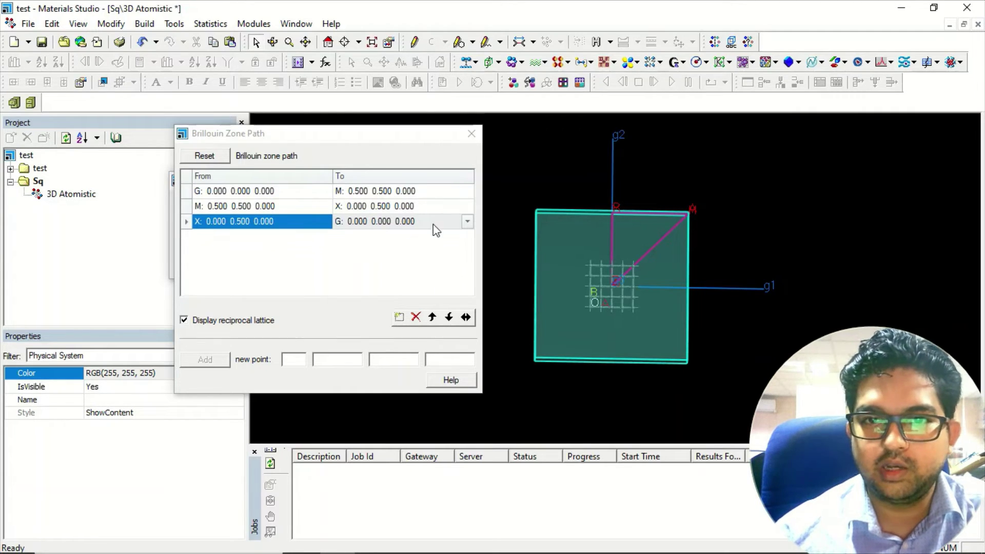
{"action": "left_click", "coordinate": [398, 313]}
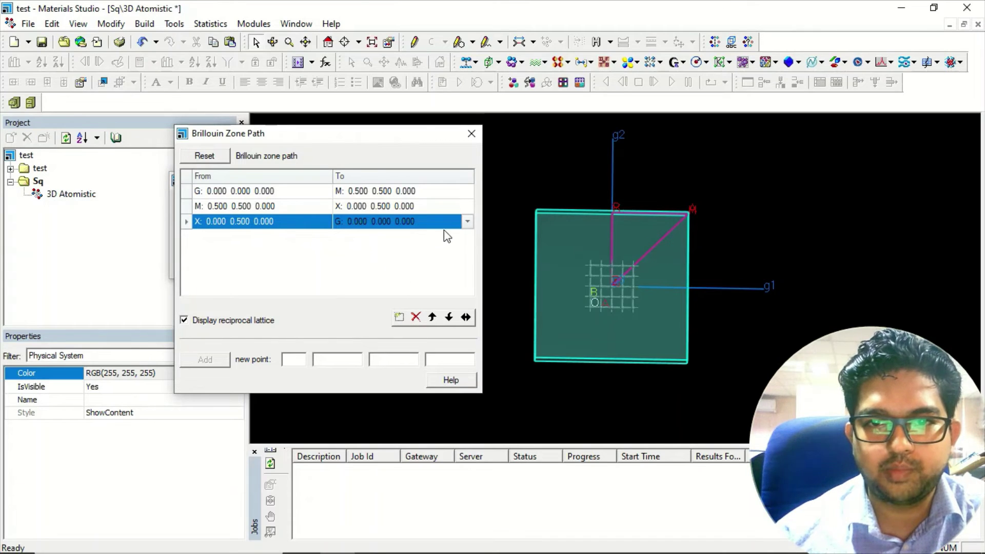
{"action": "left_click", "coordinate": [399, 317]}
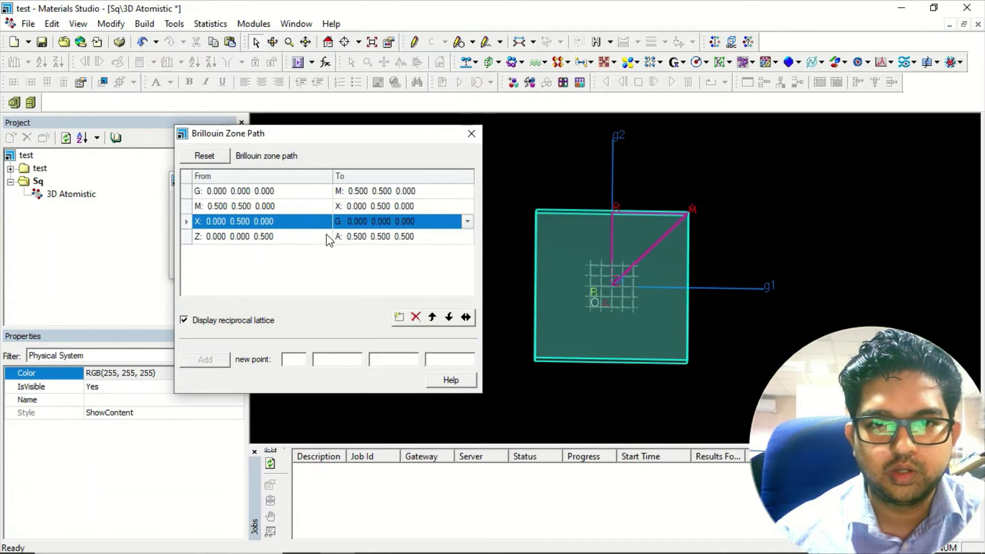
{"action": "left_click", "coordinate": [310, 237]}
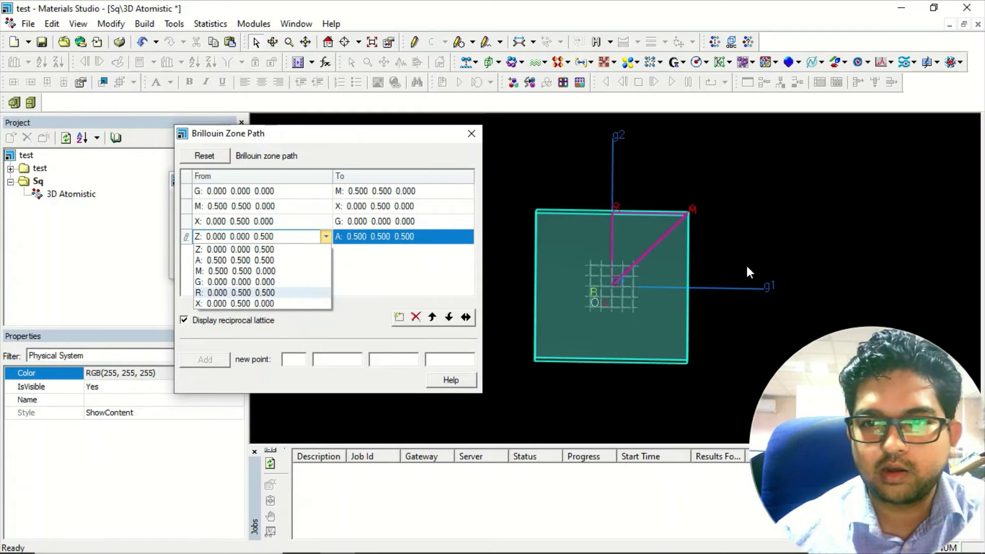
{"action": "right_click_drag", "start_coordinate": [746, 265], "coordinate": [641, 226]}
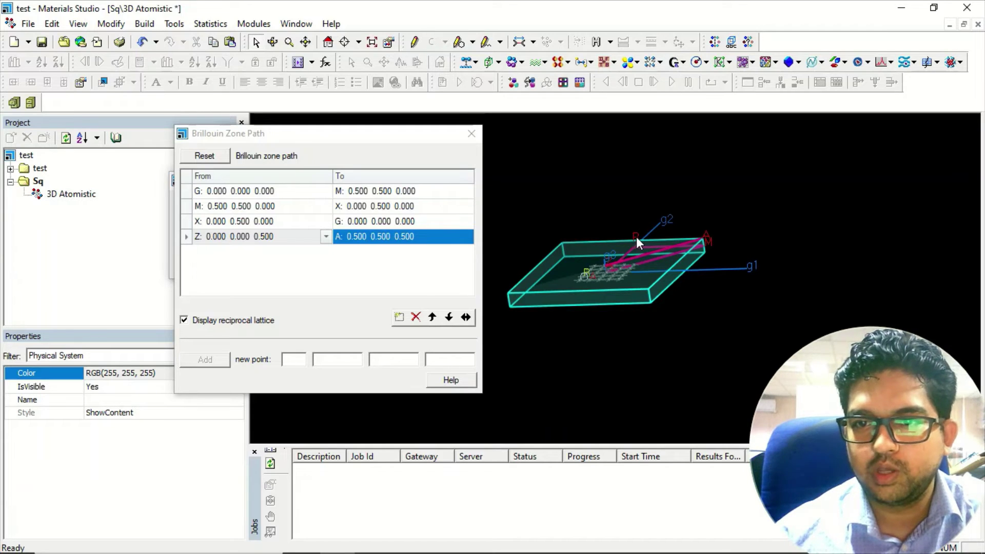
{"action": "left_click", "coordinate": [412, 237]}
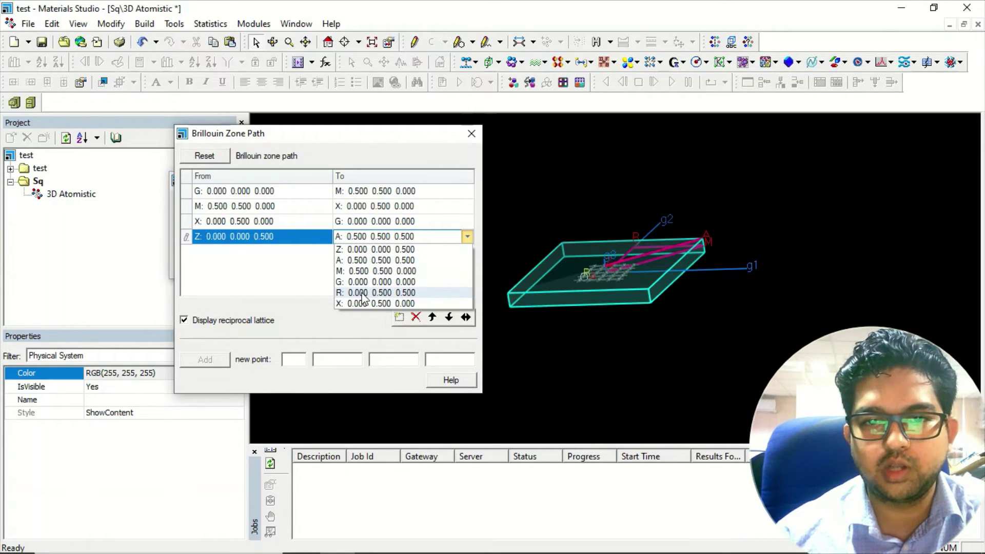
{"action": "left_click", "coordinate": [374, 260]}
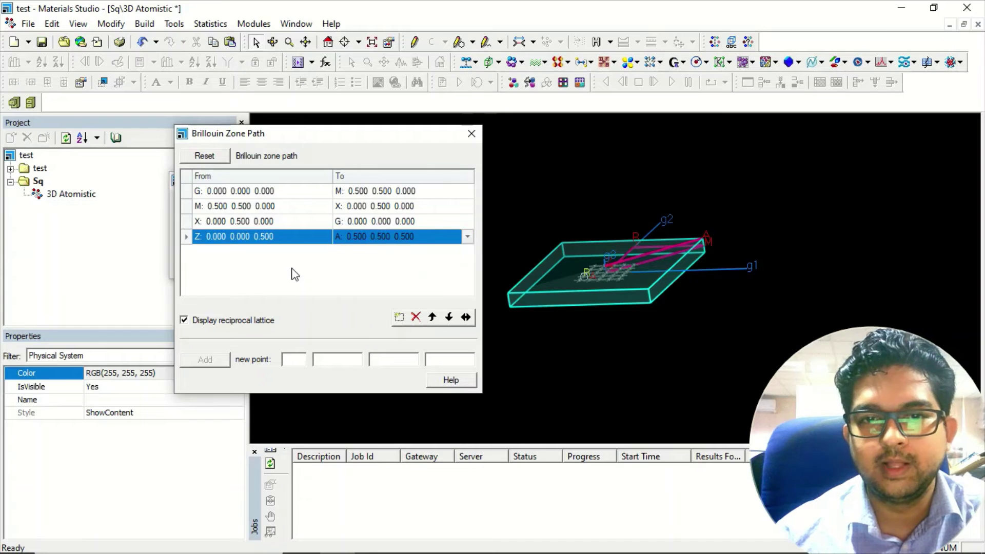
{"action": "left_click", "coordinate": [416, 316]}
Turn off the reciprocal lattice display and close the Brillouin zone path and band structure options.
{"action": "mouse_move", "coordinate": [614, 267]}
{"action": "right_mouse_down"}
{"action": "mouse_move", "coordinate": [596, 285]}
{"action": "mouse_move", "coordinate": [605, 295]}
{"action": "mouse_move", "coordinate": [605, 238]}
{"action": "mouse_move", "coordinate": [606, 284]}
{"action": "right_mouse_up"}
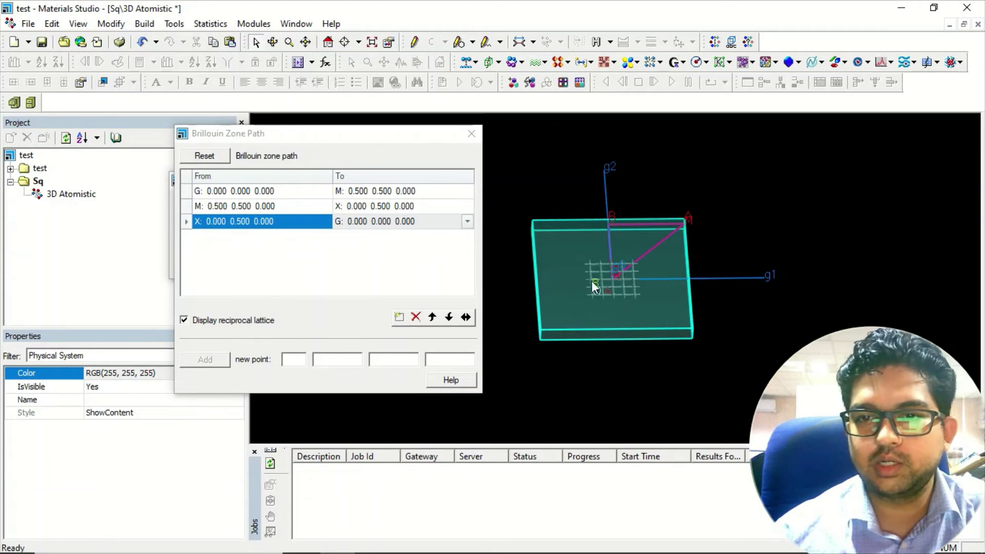
{"action": "left_click", "coordinate": [184, 321]}
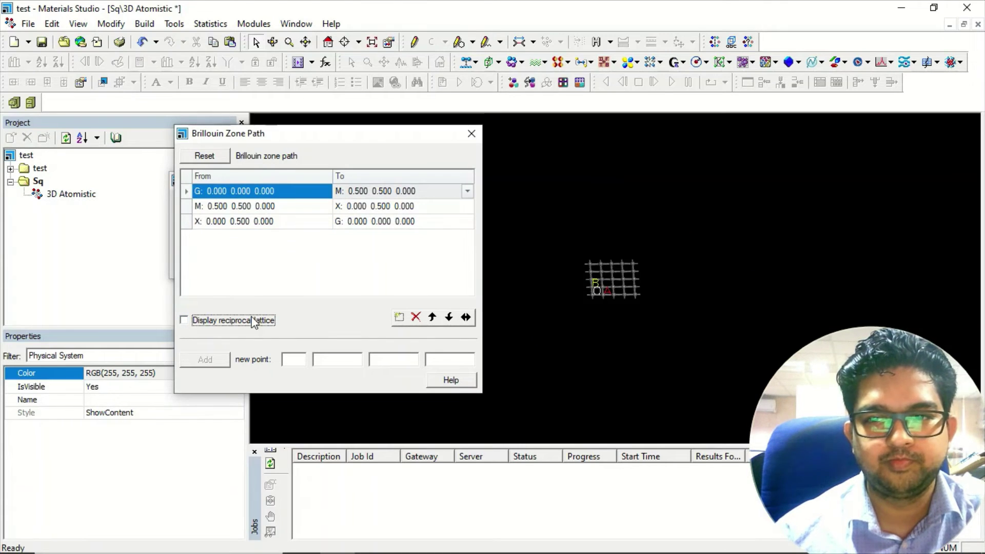
{"action": "left_click", "coordinate": [470, 133]}
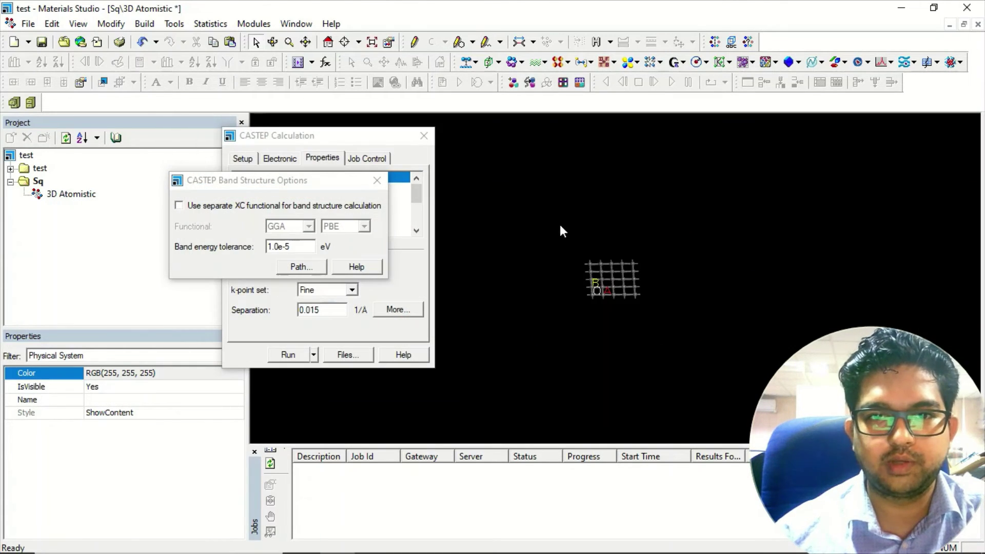
{"action": "left_click", "coordinate": [376, 182]}
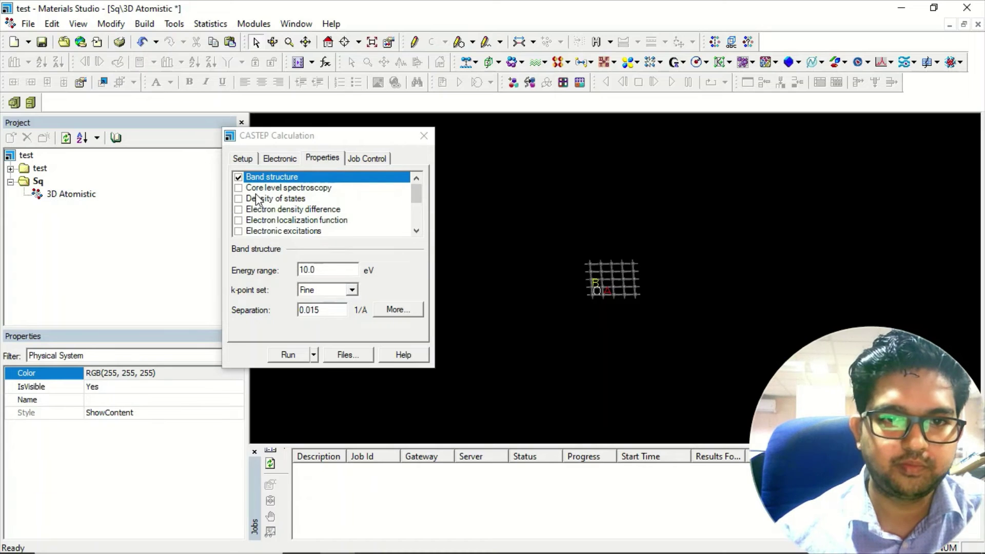
Enable the Density of states property with PDOS calculation, and show the job control settings.
{"action": "left_click", "coordinate": [238, 199]}
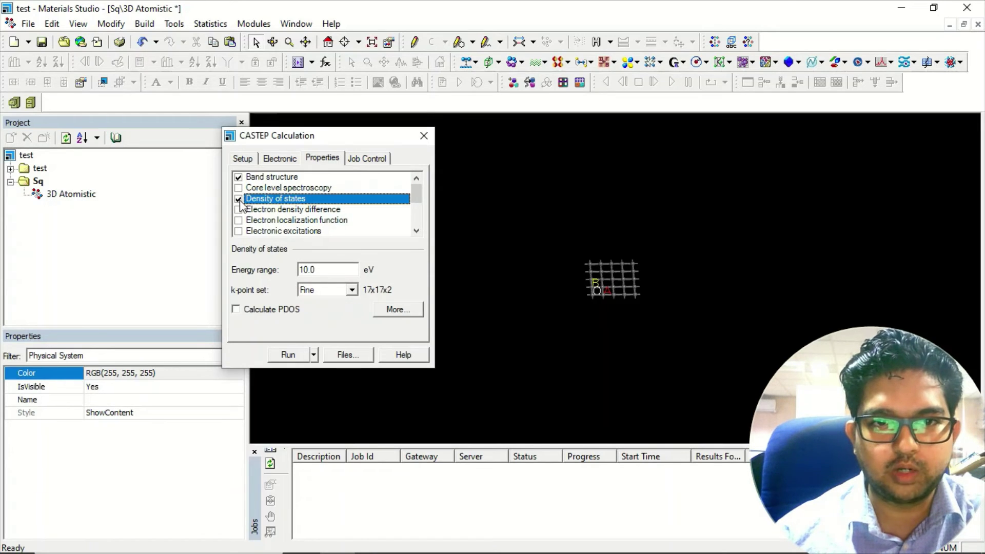
{"action": "left_click", "coordinate": [236, 309]}
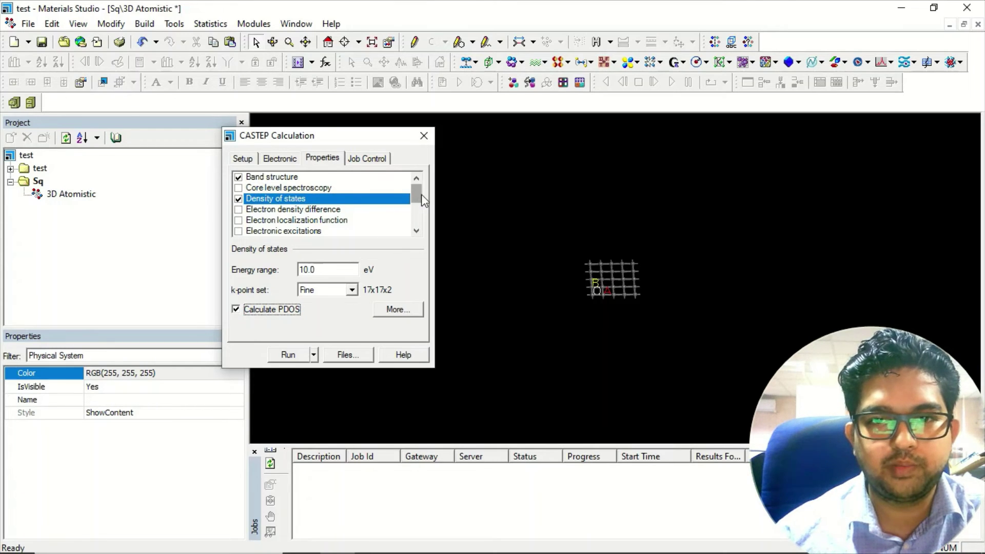
{"action": "left_click_drag", "start_coordinate": [421, 195], "coordinate": [418, 220]}
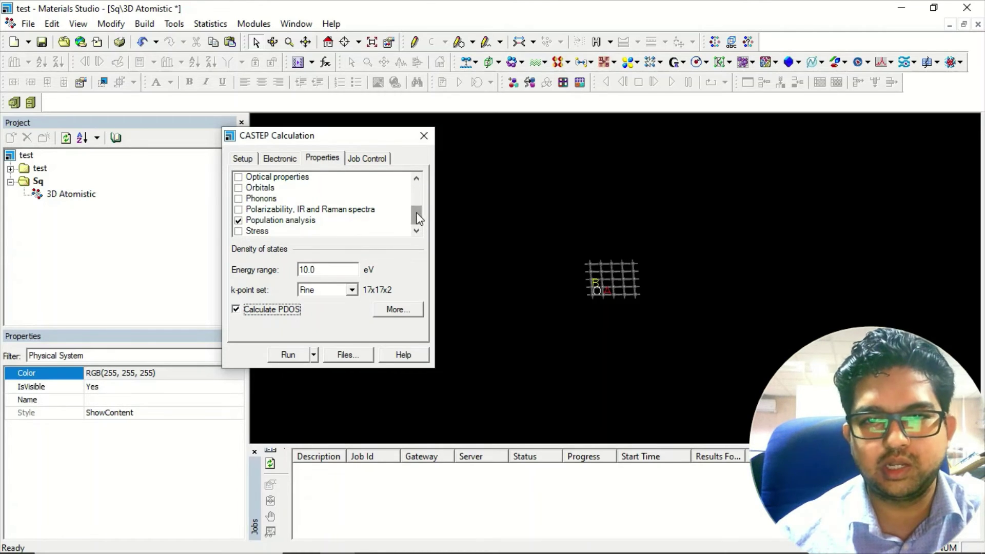
{"action": "scroll", "coordinate": [418, 218], "scroll_direction": "up", "scroll_amount": 3}
{"action": "left_click", "coordinate": [369, 157]}
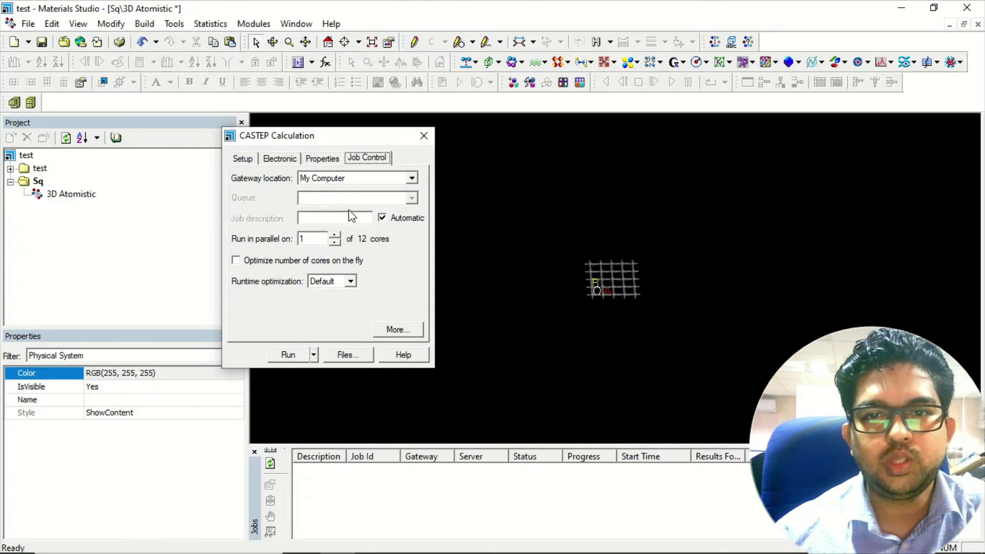
Set the job to run in parallel on 10 cores and enable optimizing the number of cores on the fly.
{"action": "double_click", "coordinate": [314, 239]}
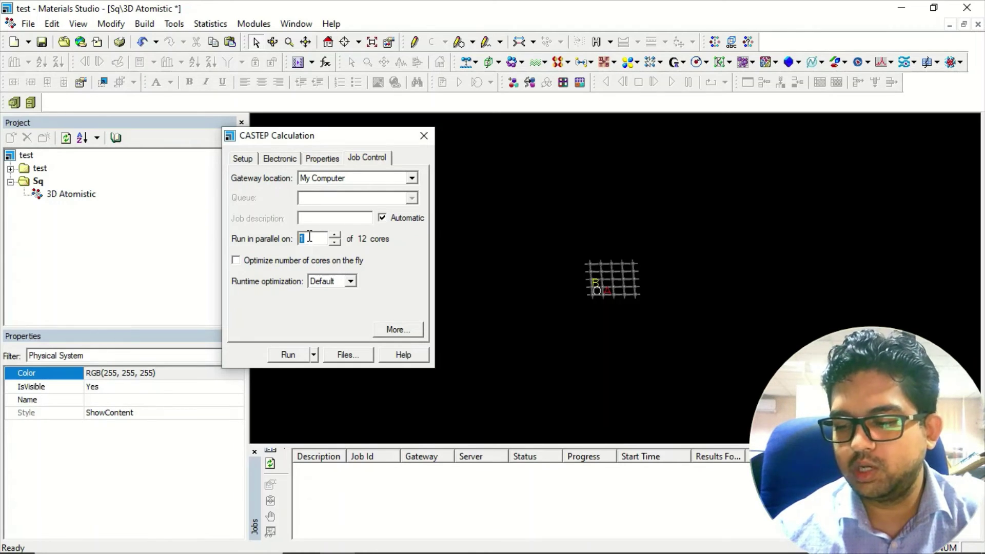
{"action": "type", "text": "10"}
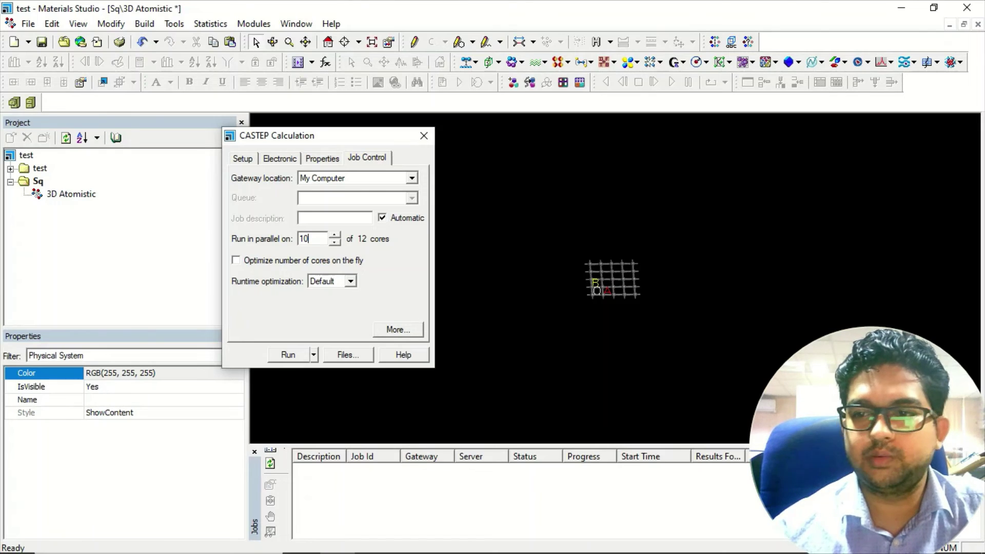
{"action": "left_click", "coordinate": [236, 260]}
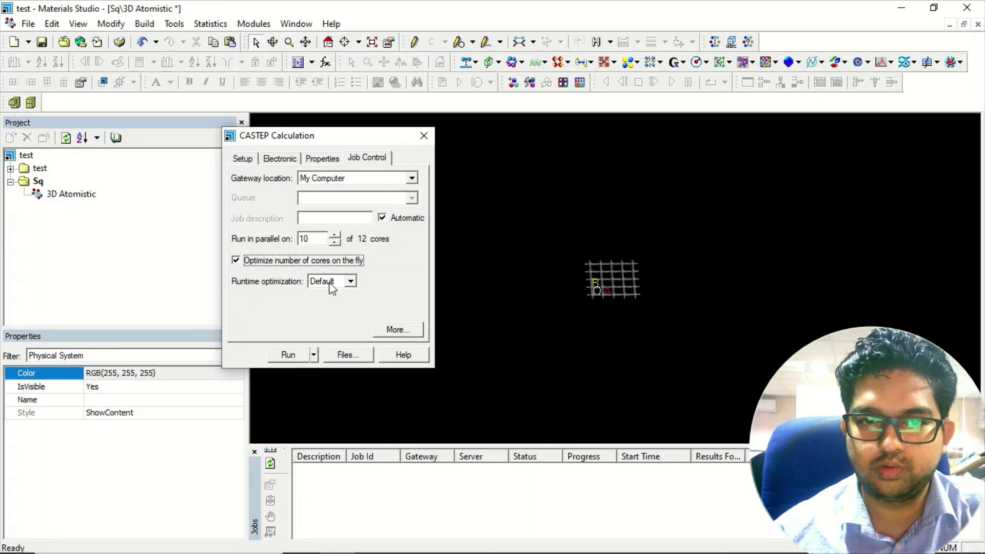
Enable retaining server files and returning the complete check file when the job completes, and run the CASTEP calculation.
{"action": "left_click", "coordinate": [398, 330]}
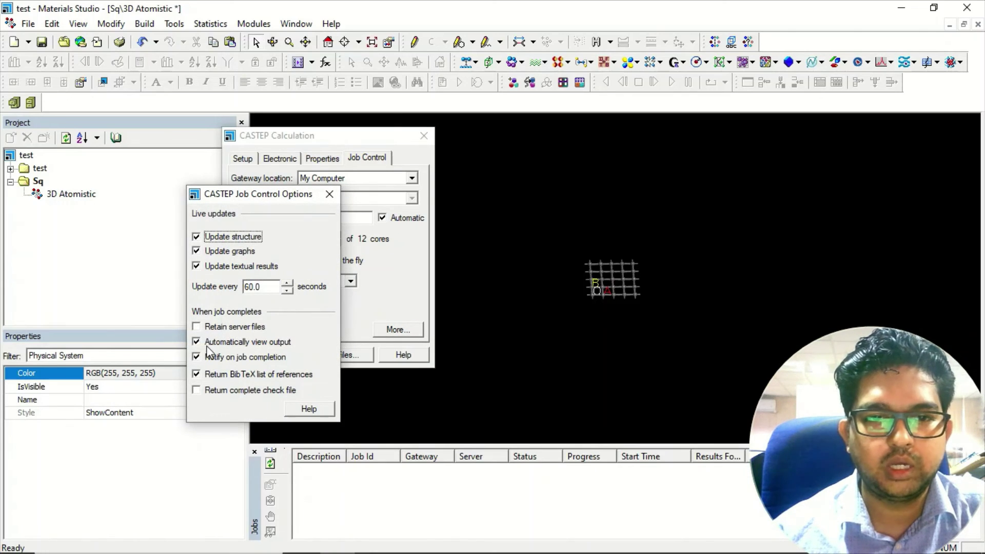
{"action": "left_click", "coordinate": [197, 326]}
{"action": "left_click", "coordinate": [196, 390]}
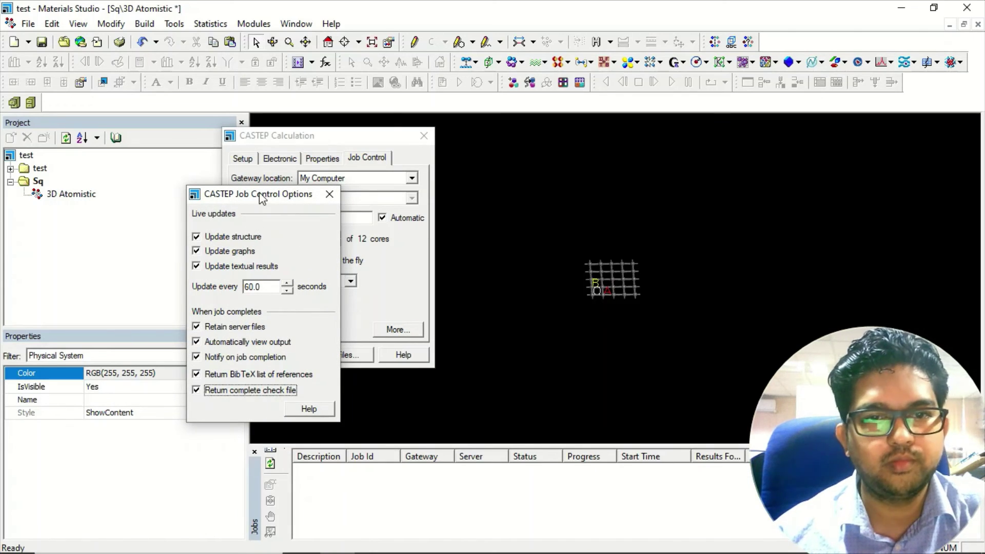
{"action": "left_click_drag", "start_coordinate": [261, 199], "coordinate": [573, 174]}
{"action": "left_click", "coordinate": [644, 173]}
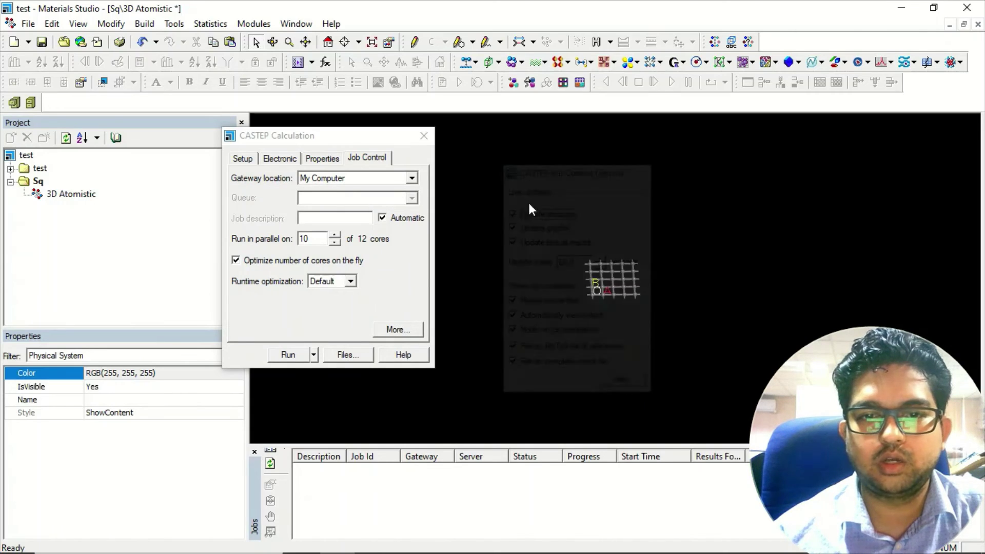
{"action": "left_click", "coordinate": [288, 356]}
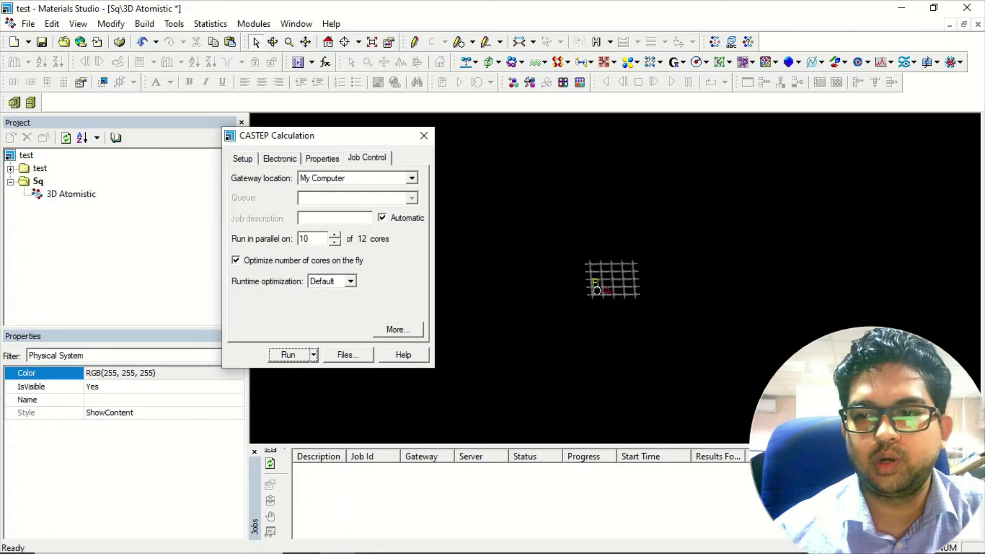